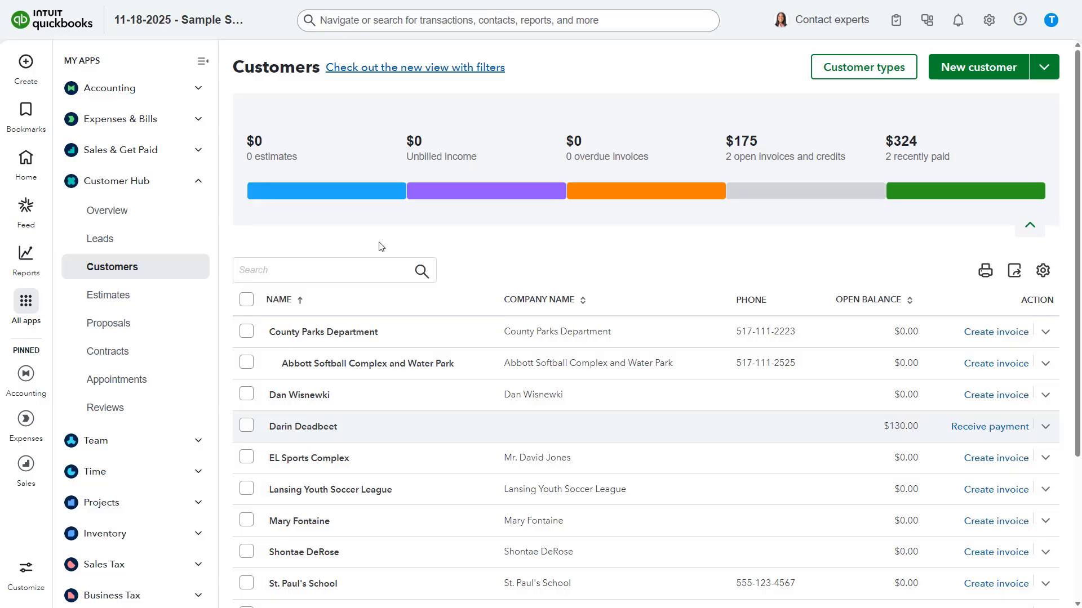
- Open the Accounts receivable aging detail report from the standard reports
mouse_move(26, 261)
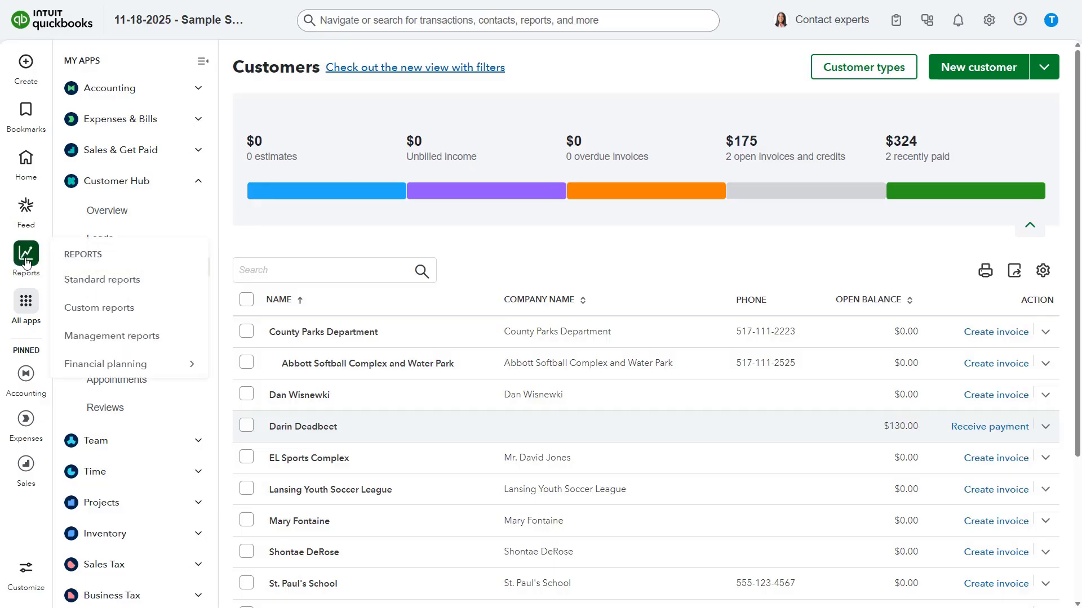
left_click(26, 256)
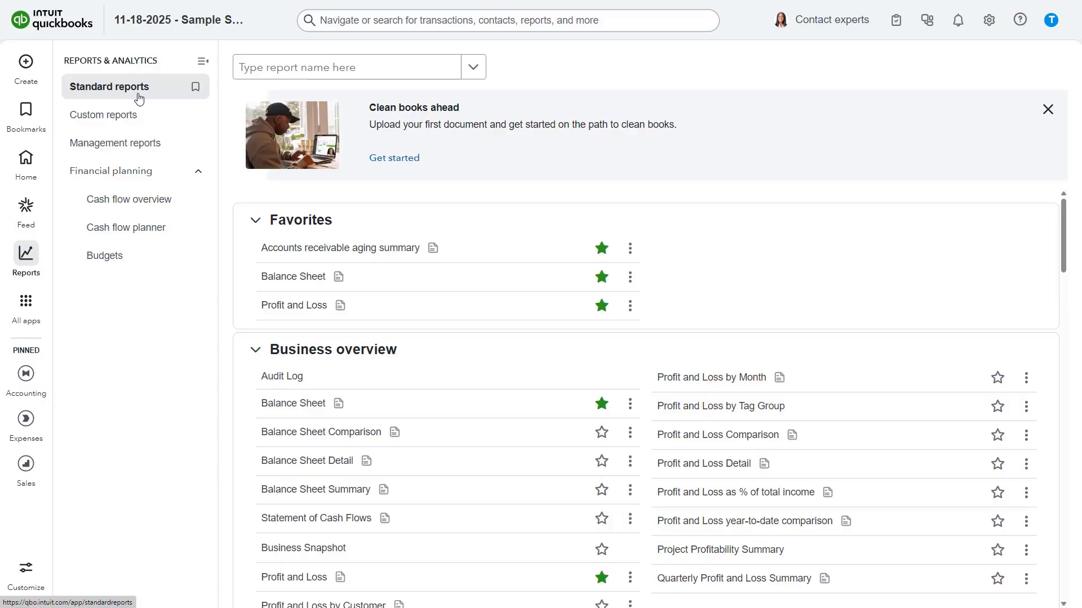
scroll(310, 276, "down", 7)
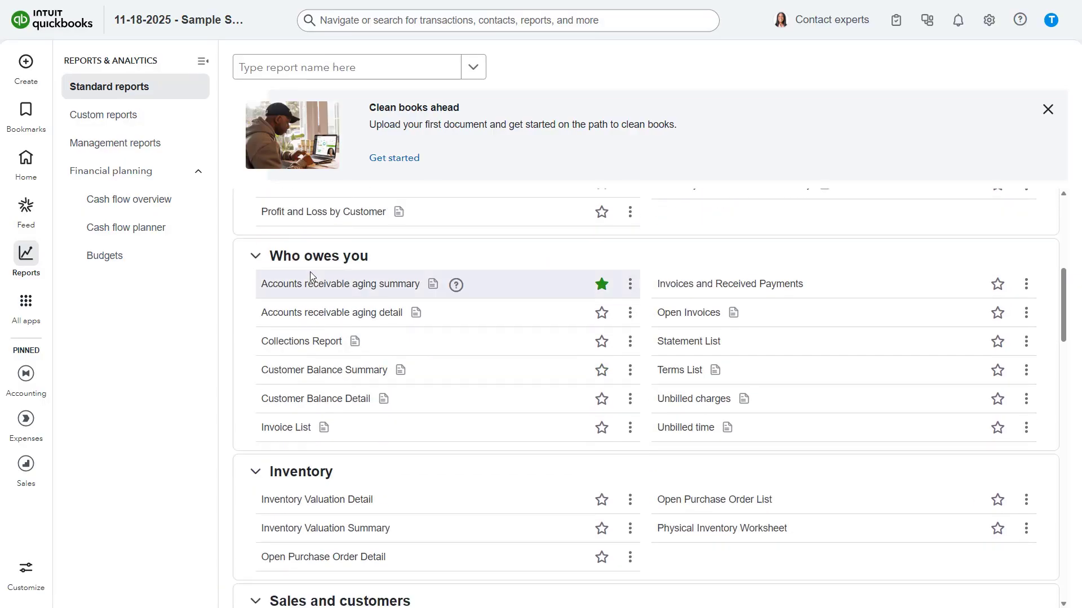
left_click(322, 316)
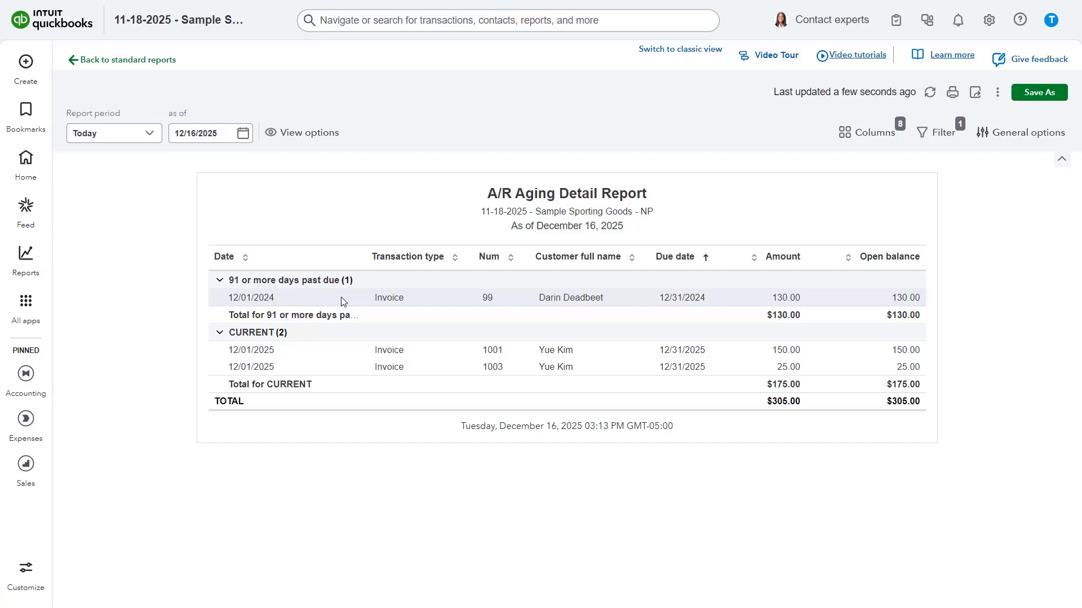
- Start a new account in the chart of accounts and name it Bad Debts
left_click(990, 21)
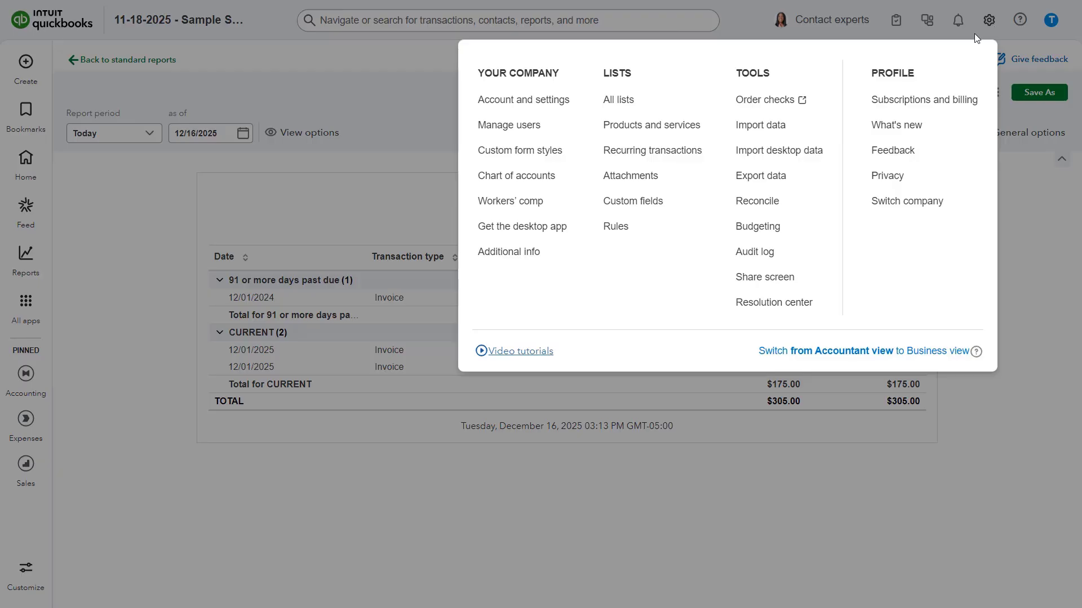
left_click(545, 180)
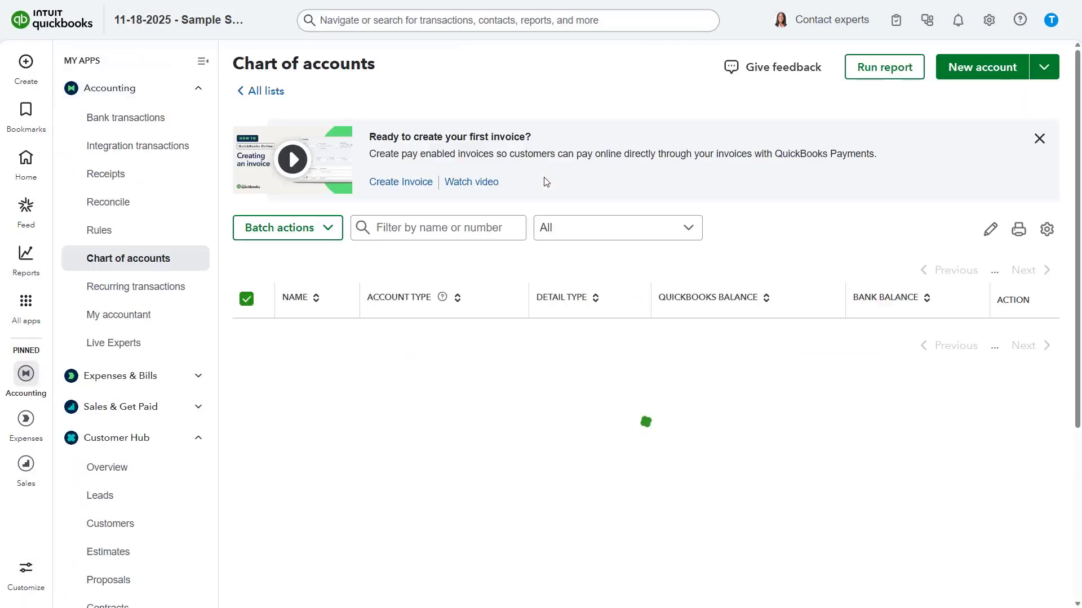
left_click(966, 72)
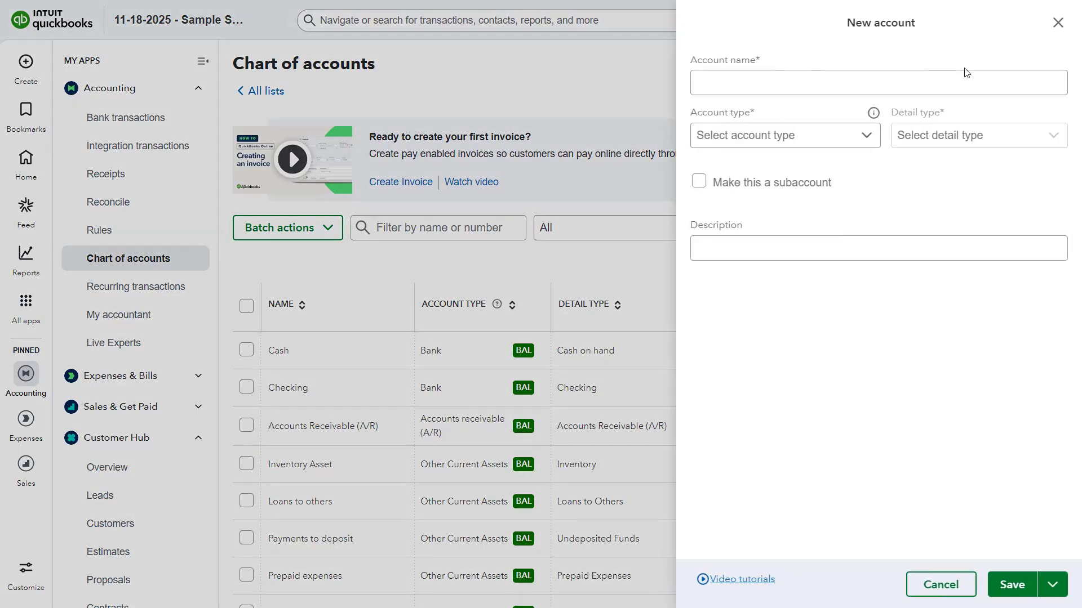
left_click(930, 77)
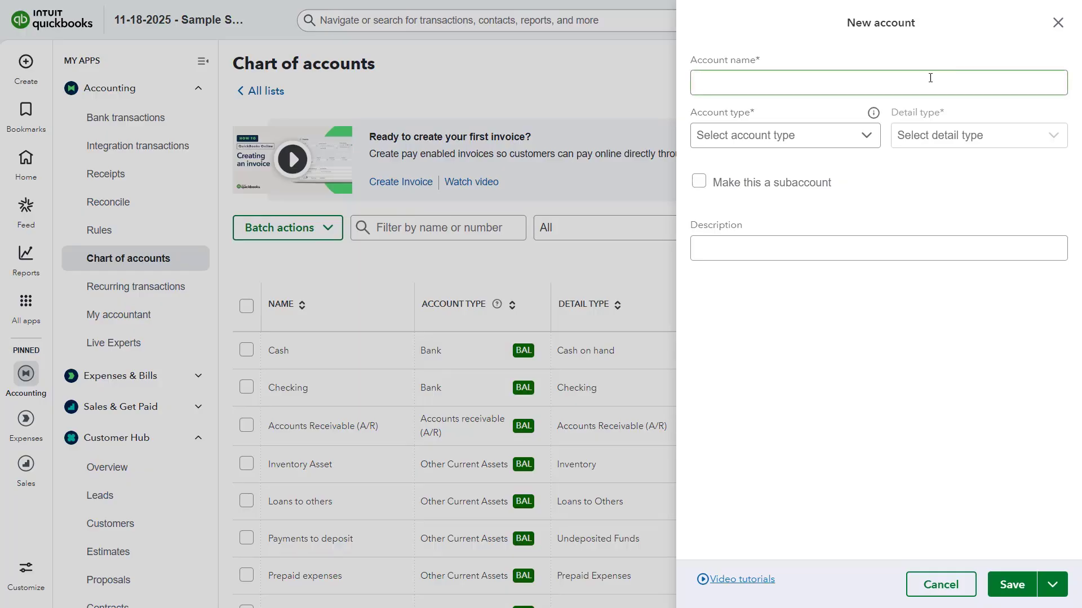
left_click(803, 80)
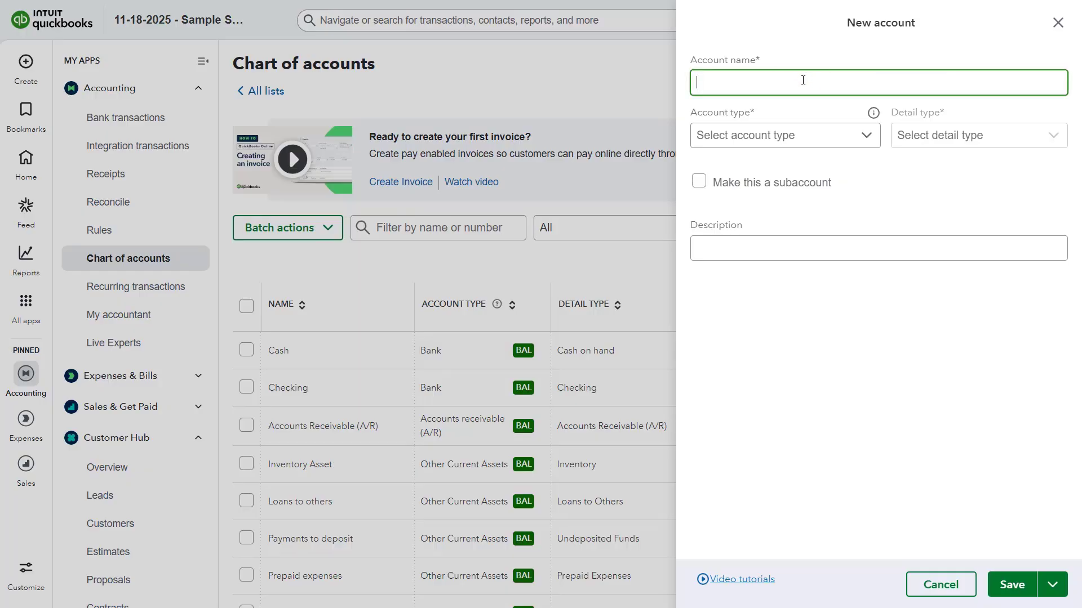
type("Bad Debts")
- Set the account type to Expenses and the detail type to Bad Debts, then save the account
left_click(858, 141)
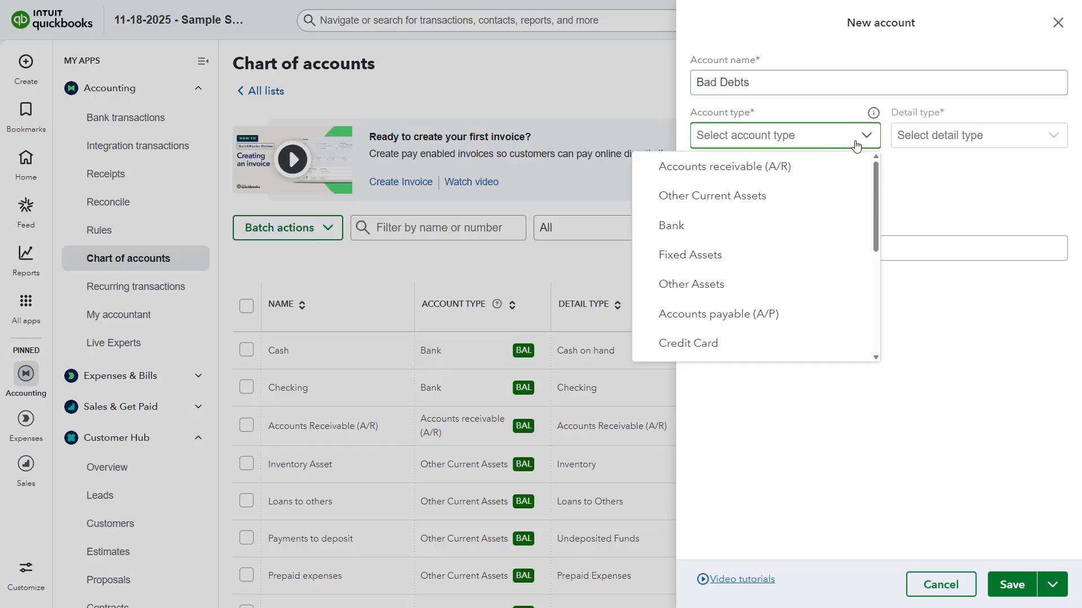
scroll(832, 213, "down", 4)
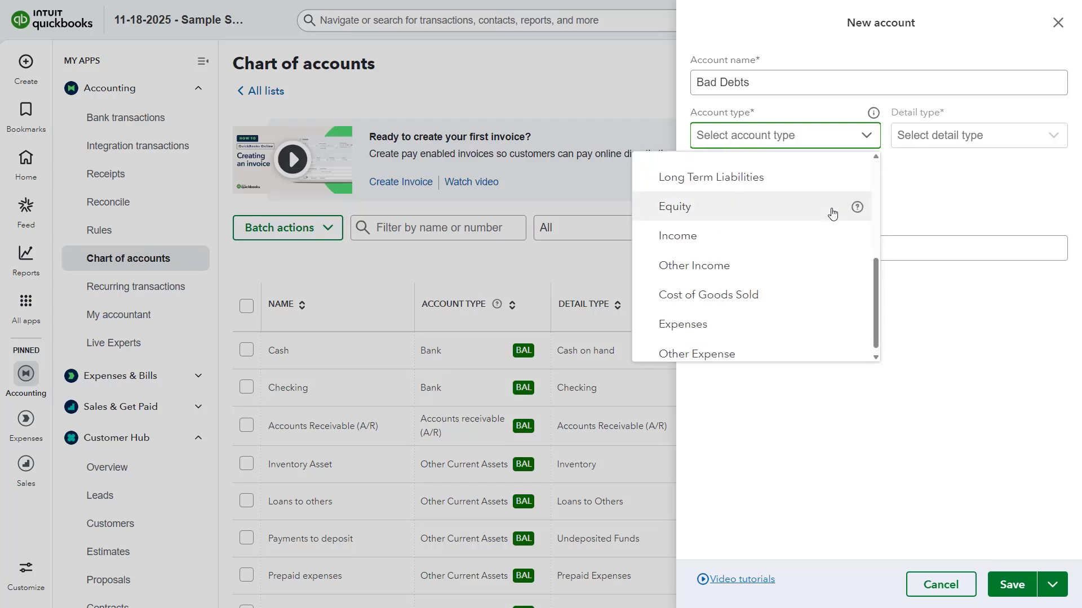
left_click(798, 330)
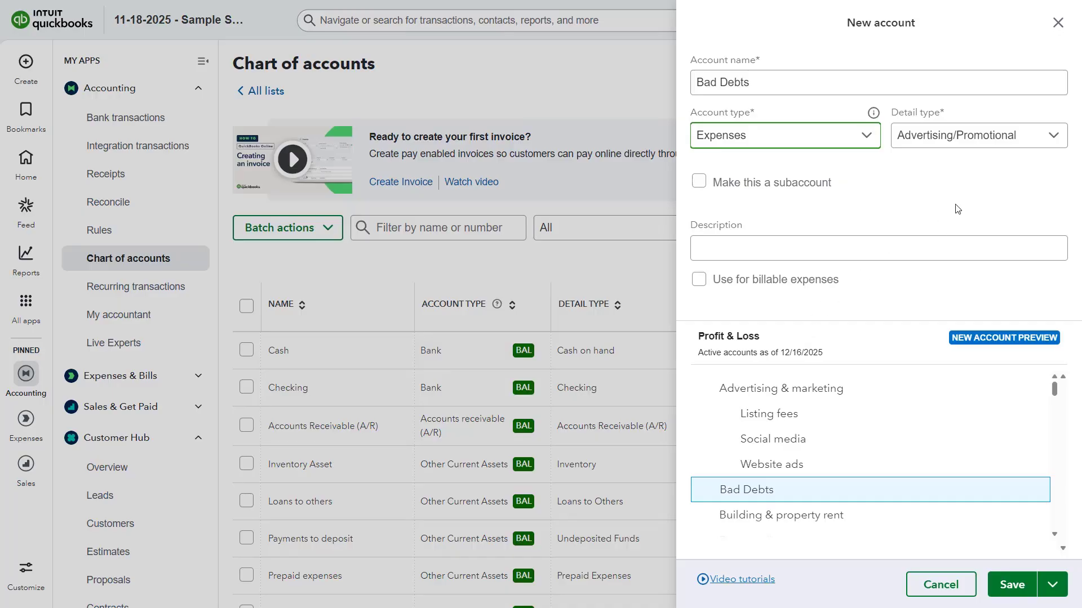
left_click(998, 135)
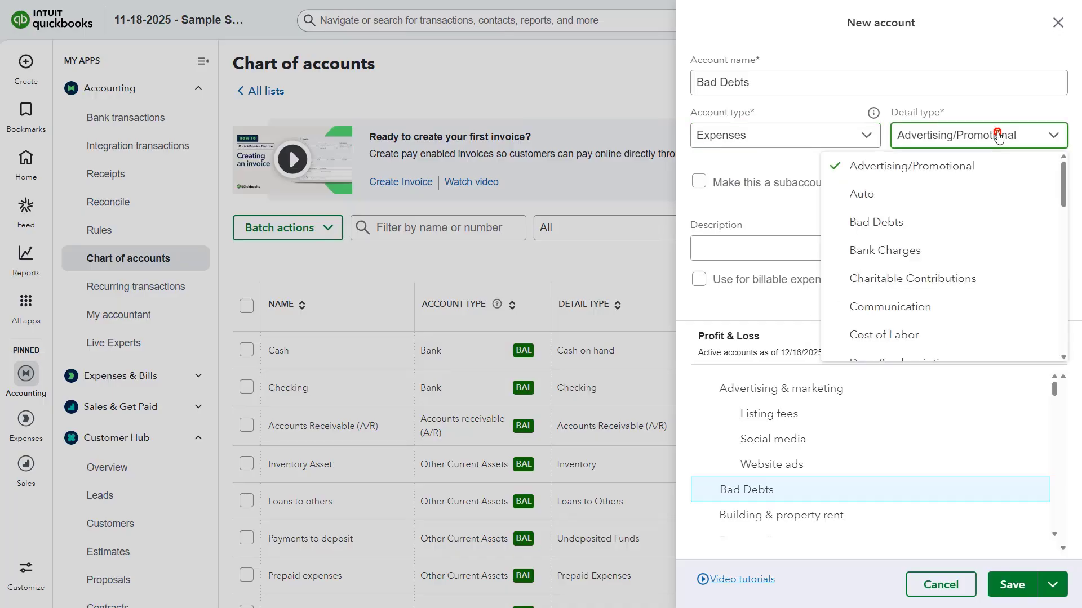
left_click(916, 222)
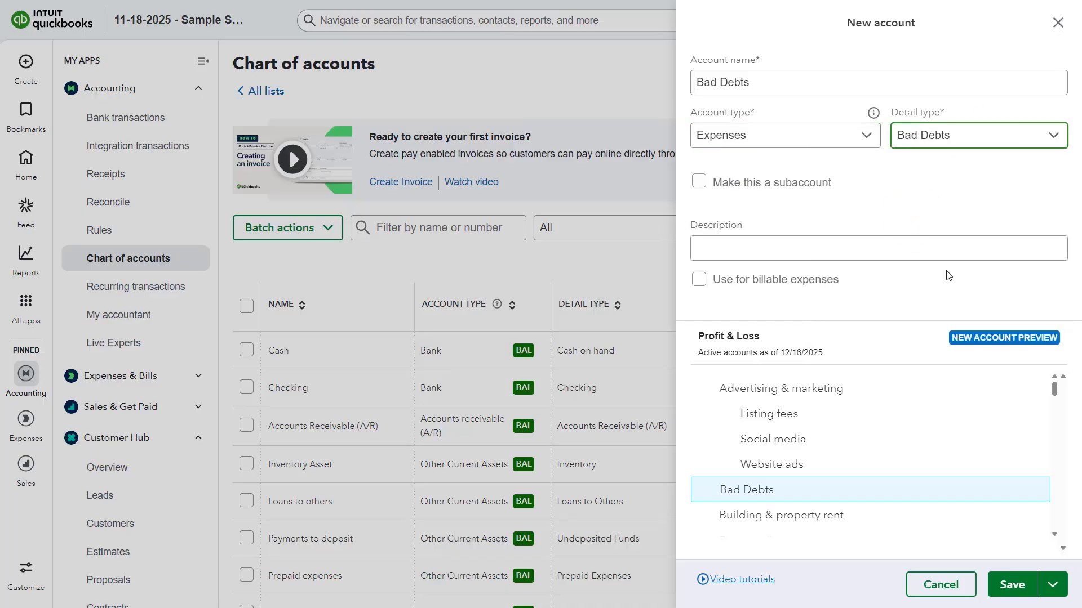
left_click(1003, 585)
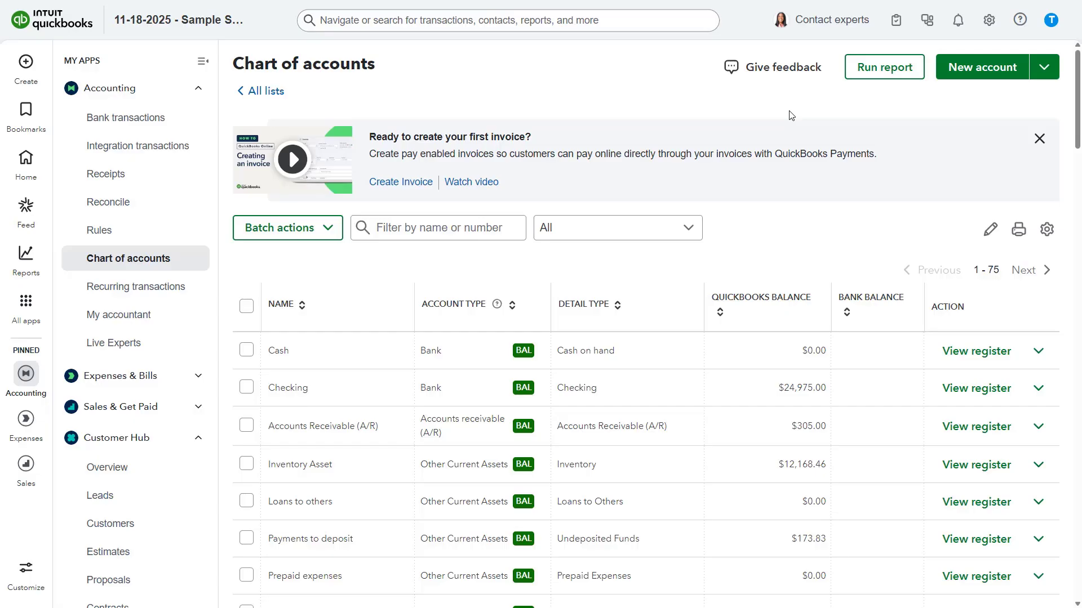
- Create a new non-inventory item in products and services named Bad Debts
left_click(990, 22)
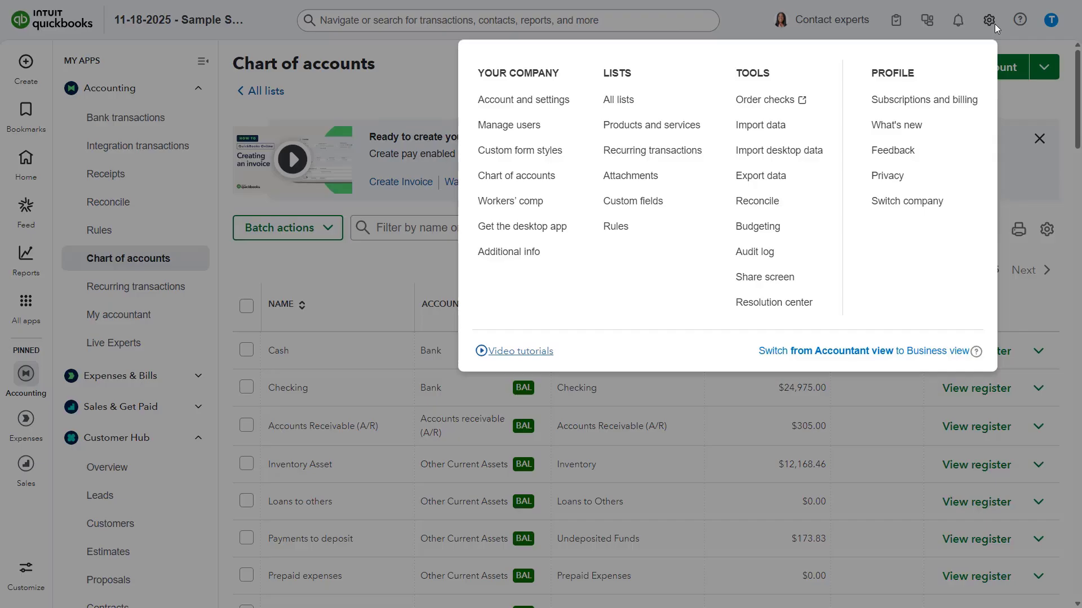
left_click(677, 127)
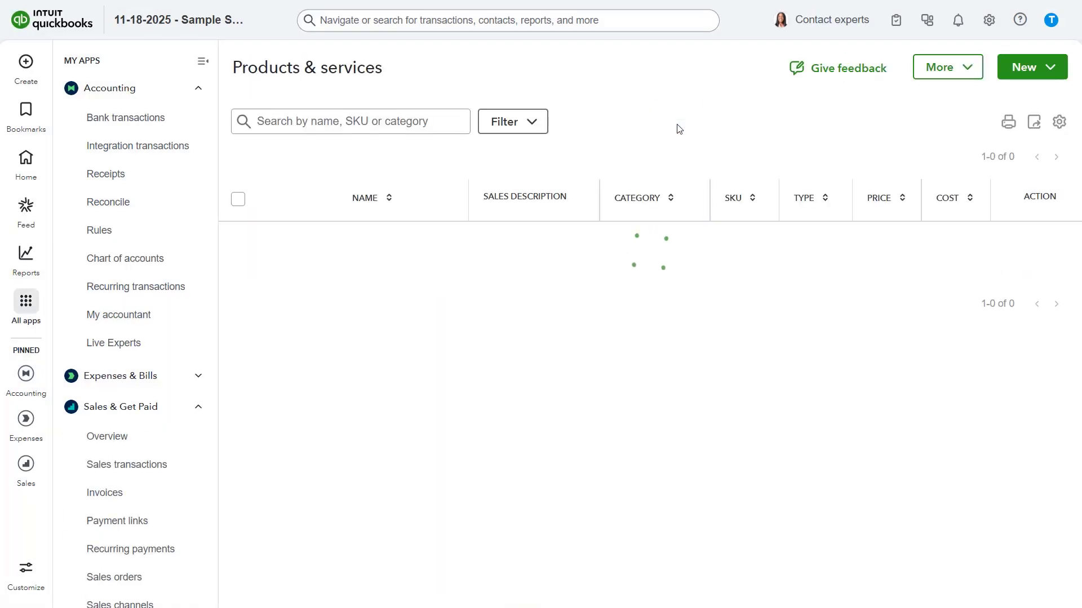
left_click(1017, 79)
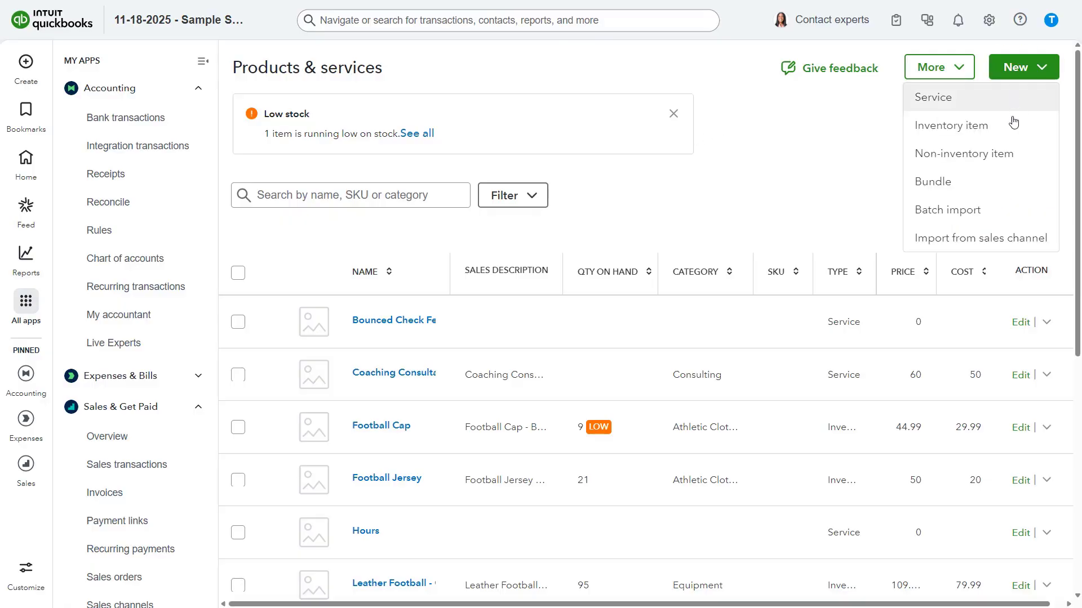
left_click(1005, 156)
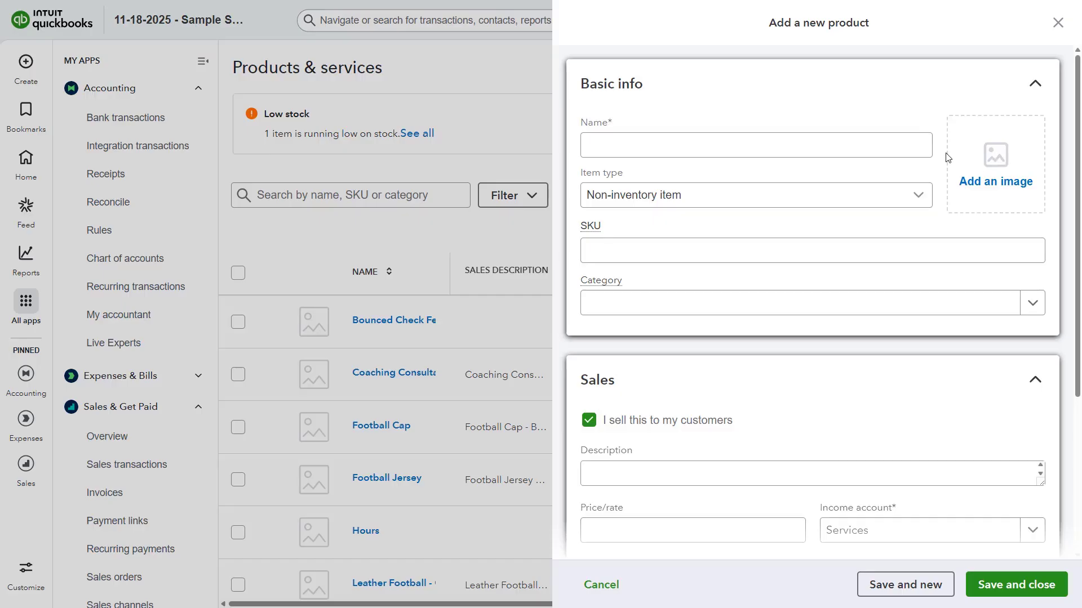
left_click(659, 148)
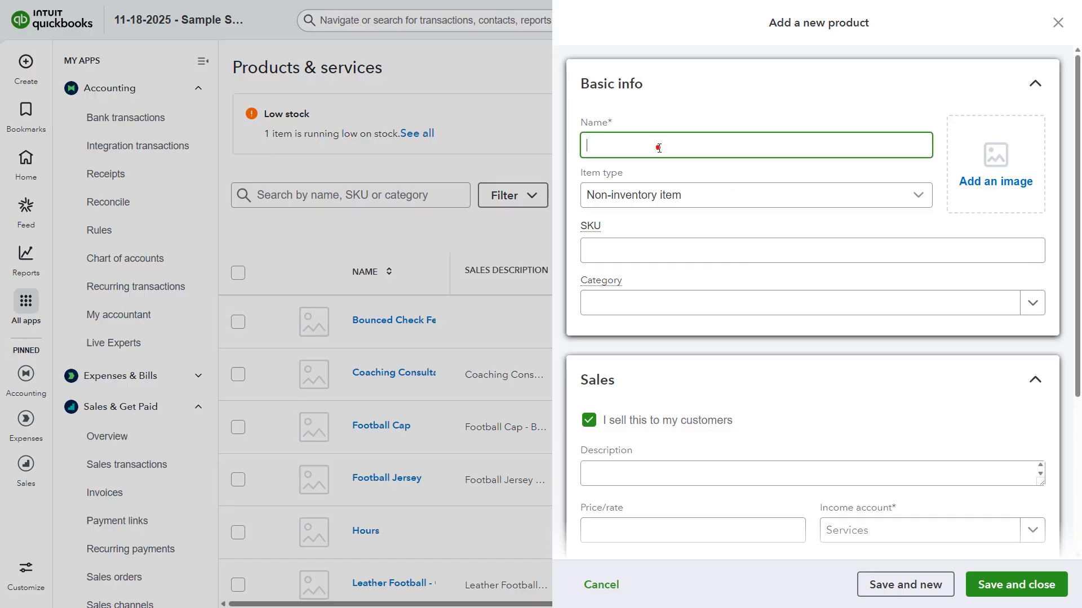
type("Bad Debts")
- Enter the item description Bad Debts and set its income account to General business expenses:Bad Debts
scroll(710, 231, "down", 4)
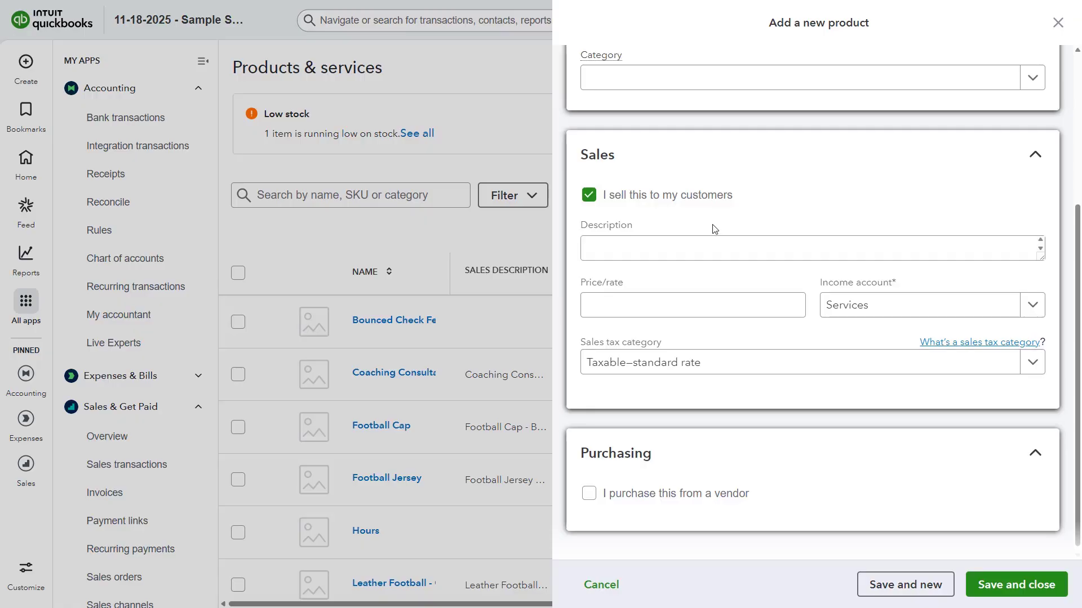
left_click(643, 245)
type("Ba")
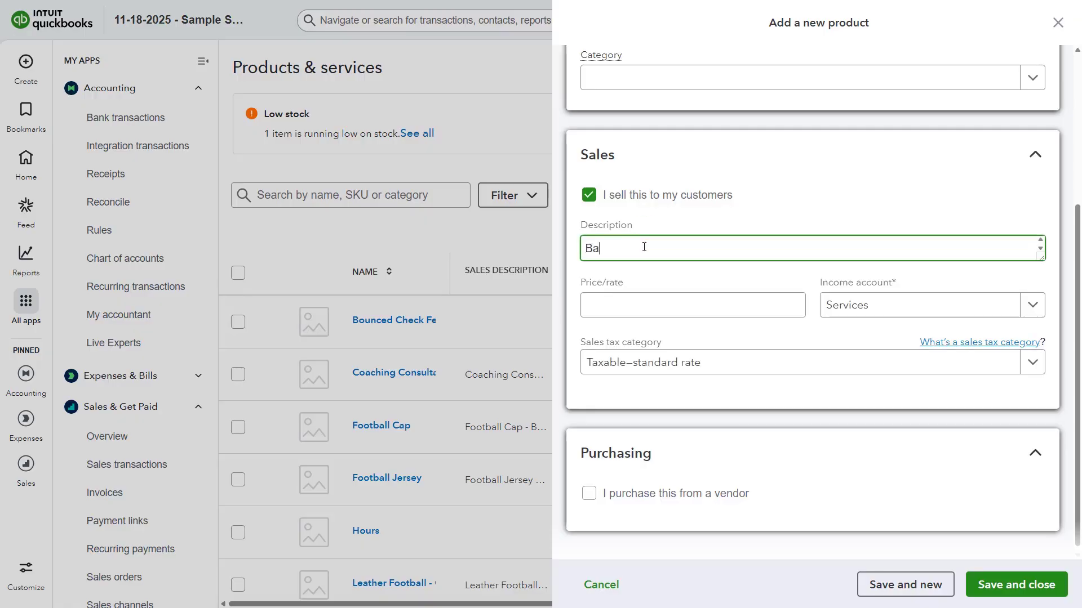
type("d Debts")
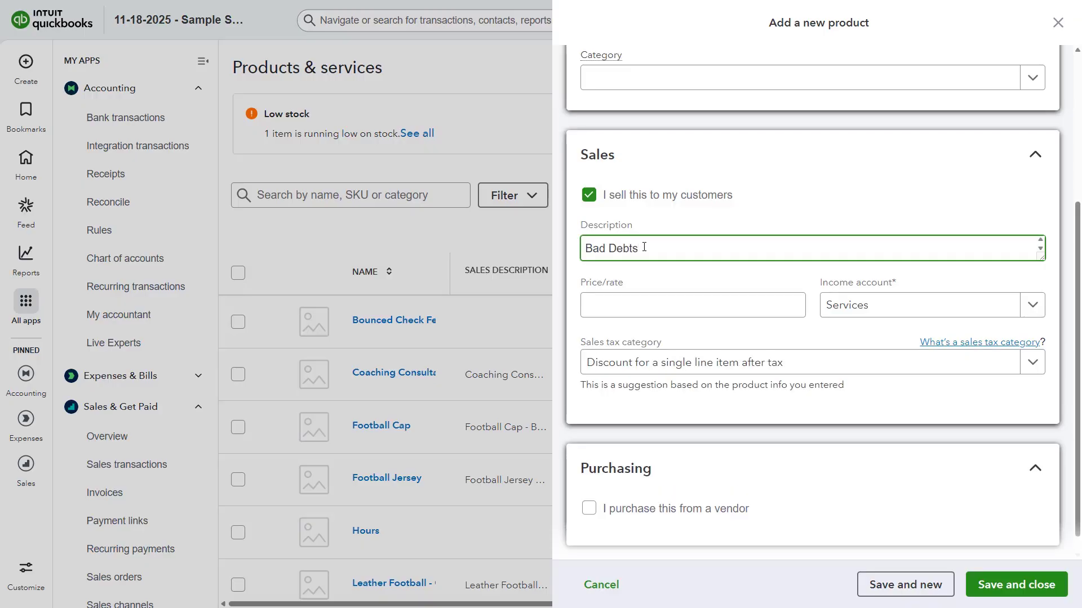
left_click(1029, 307)
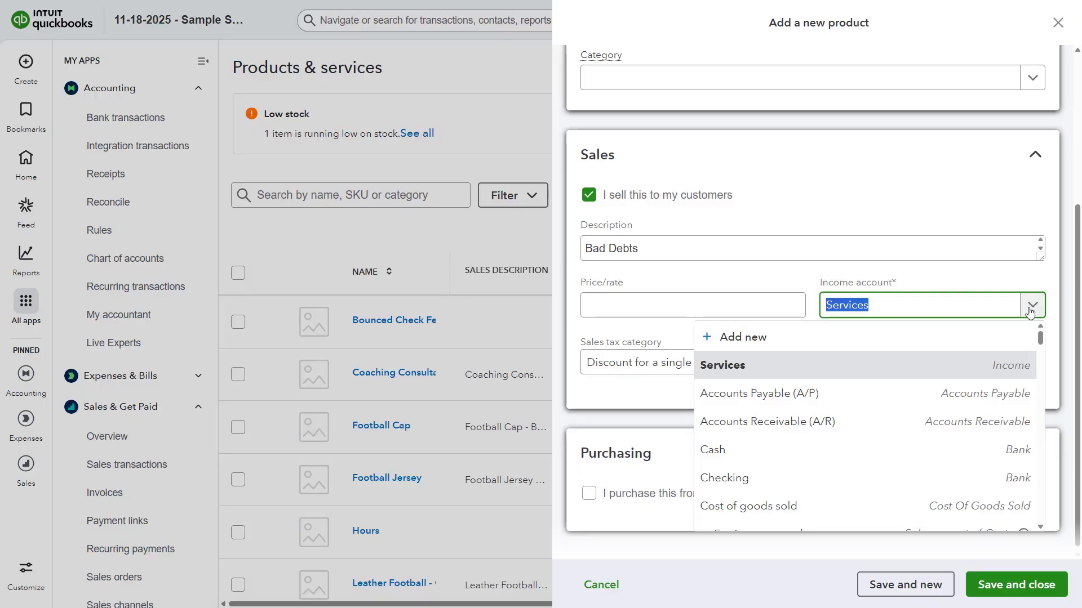
type("bad")
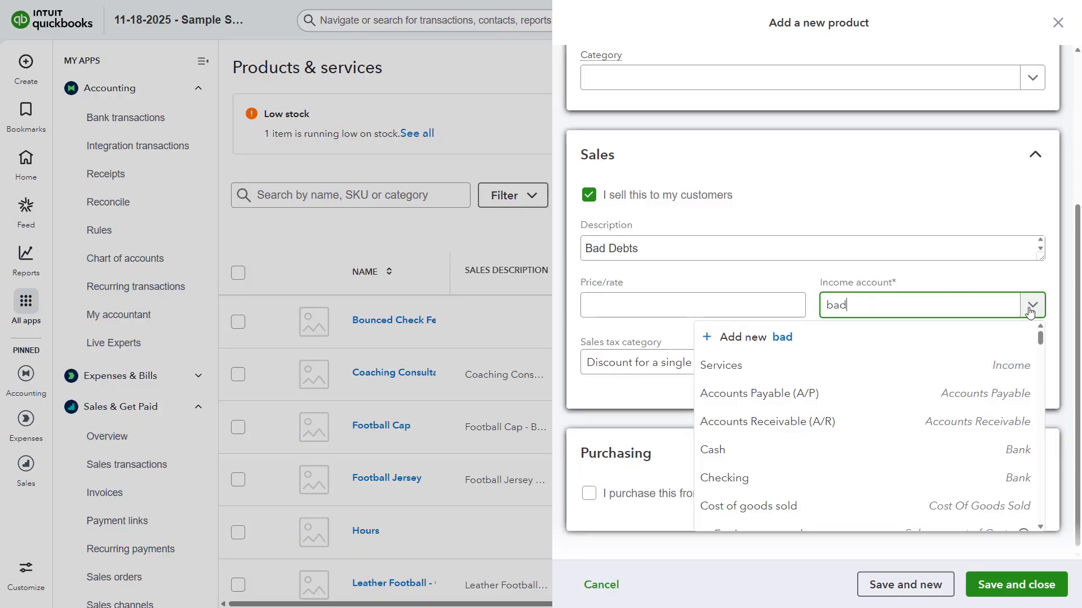
left_click(920, 386)
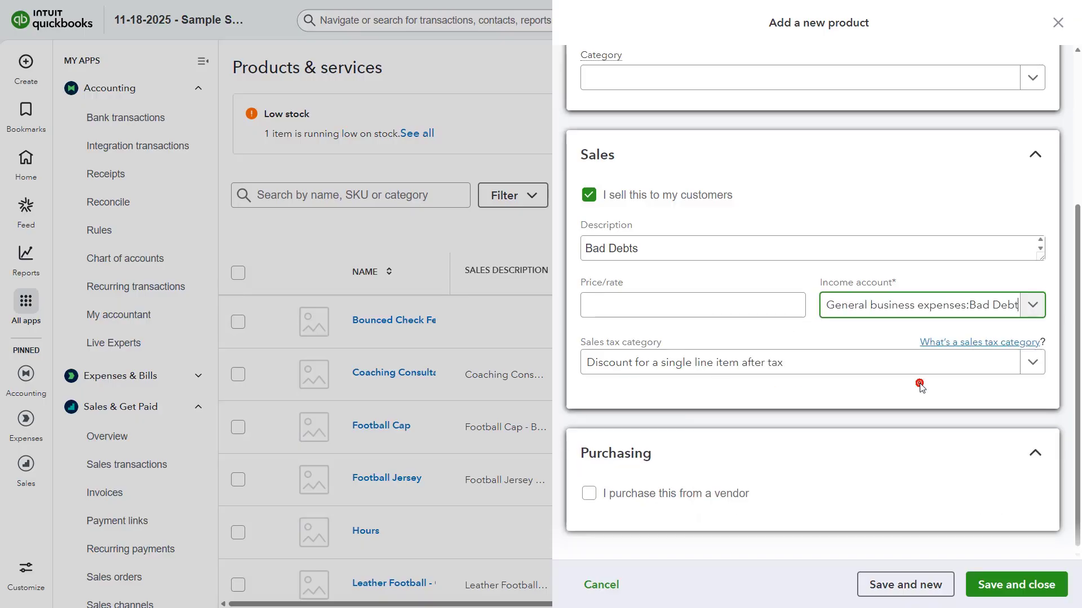
- Set the item's sales tax category to Nontaxable and save the item
left_click(856, 373)
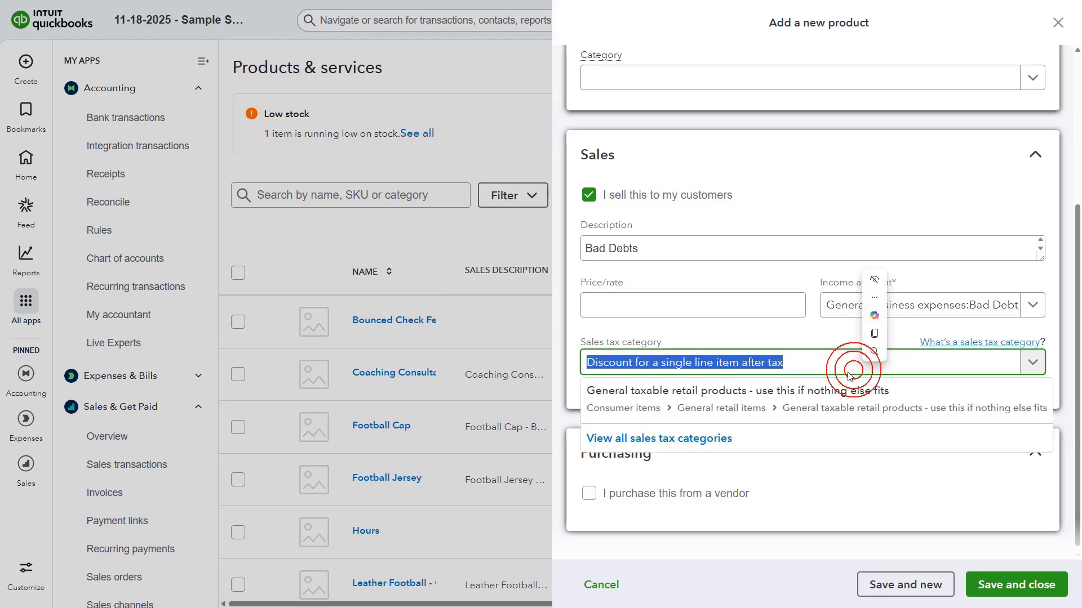
left_click(716, 442)
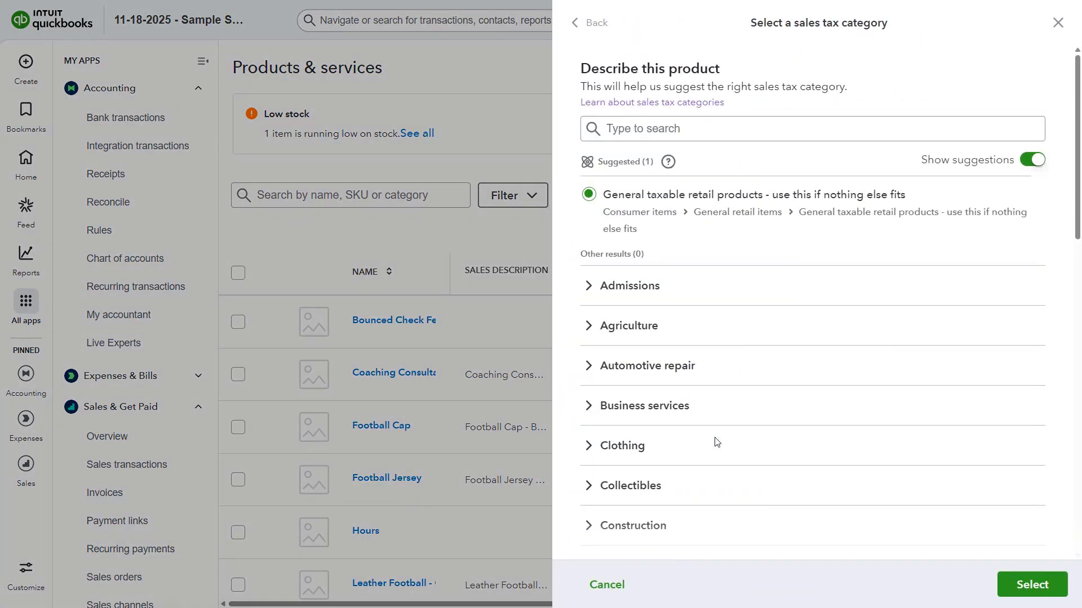
scroll(715, 439, "down", 15)
left_click(624, 496)
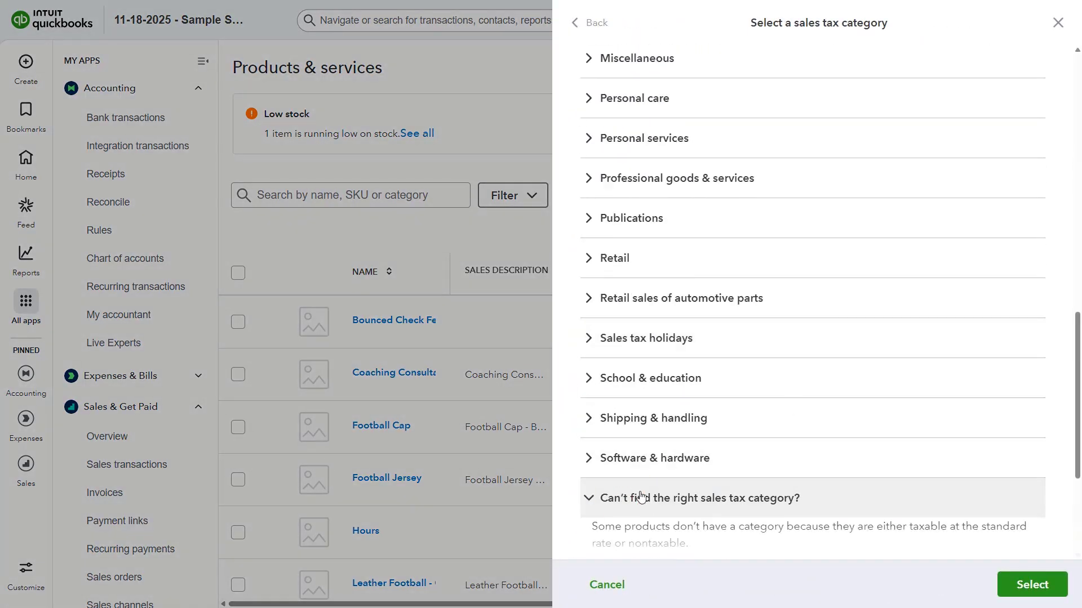
scroll(640, 490, "down", 4)
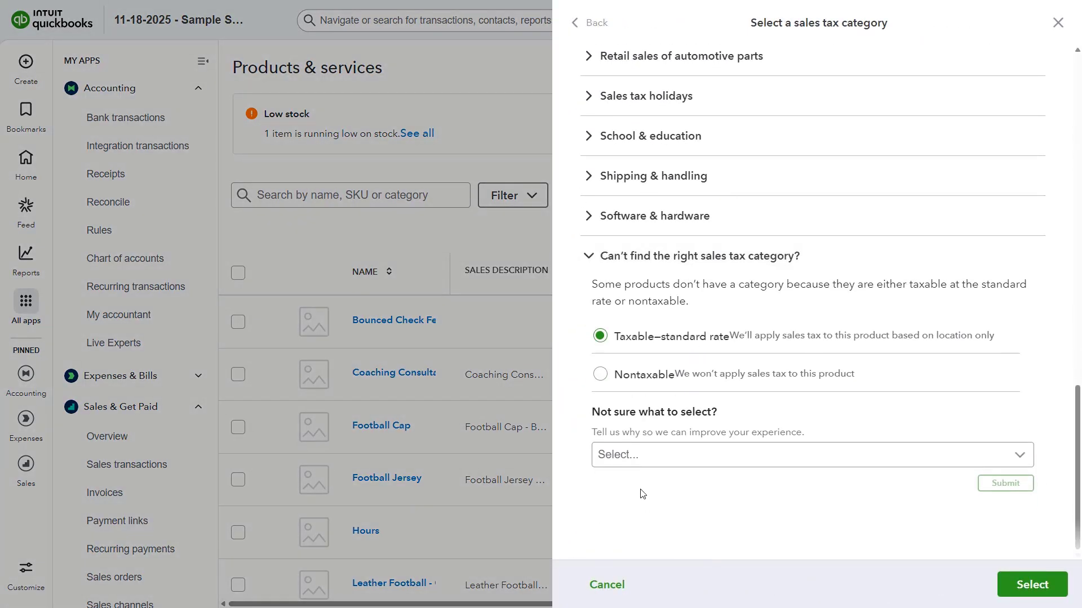
left_click(600, 375)
left_click(1030, 586)
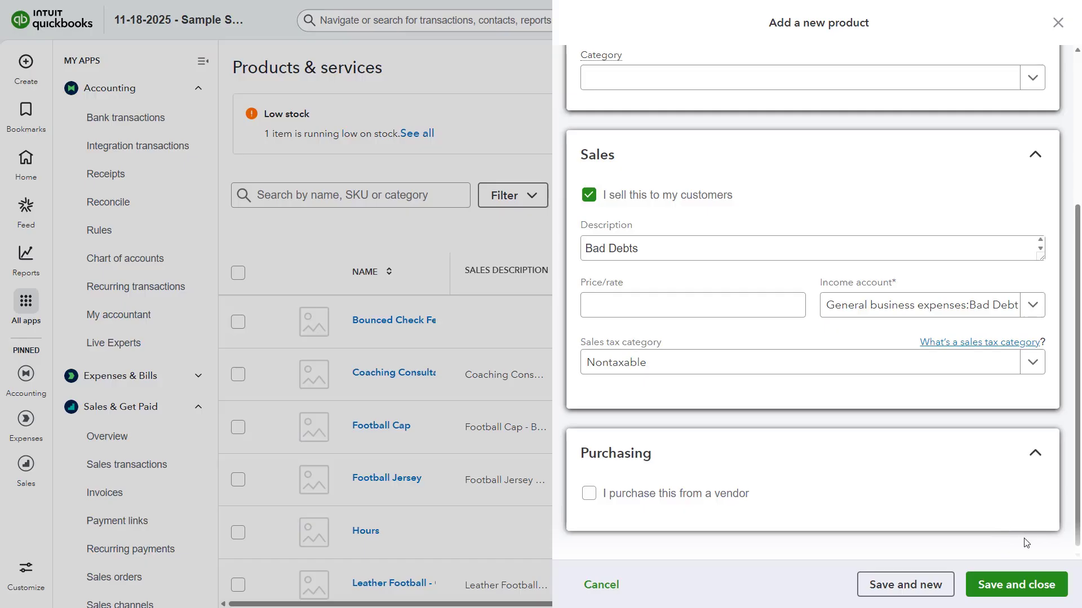
left_click(1027, 596)
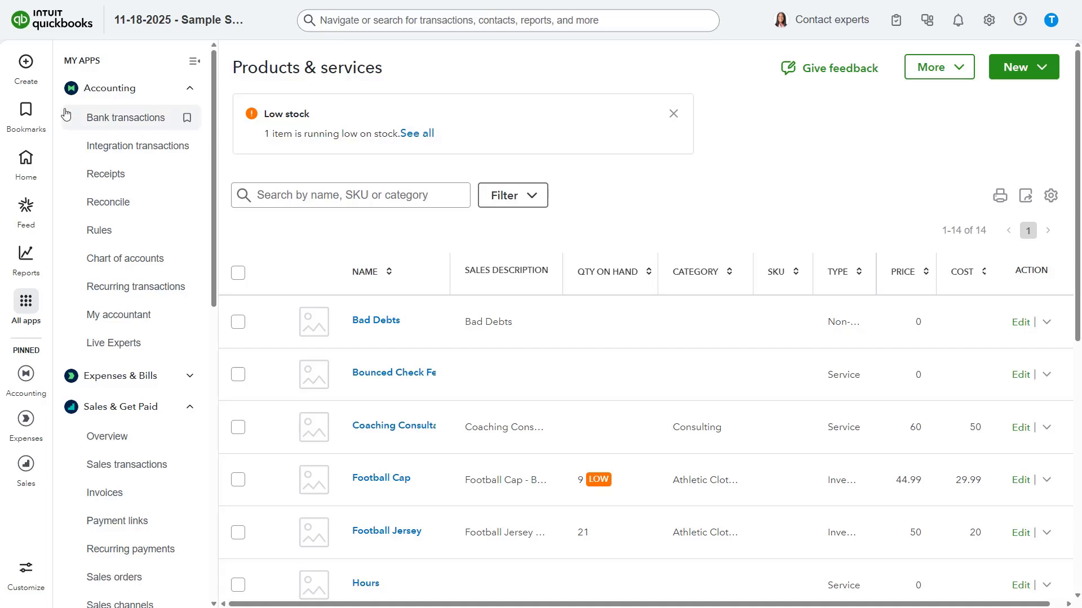
- Start a new credit memo and select the customer with the uncollectible invoice
left_click(28, 65)
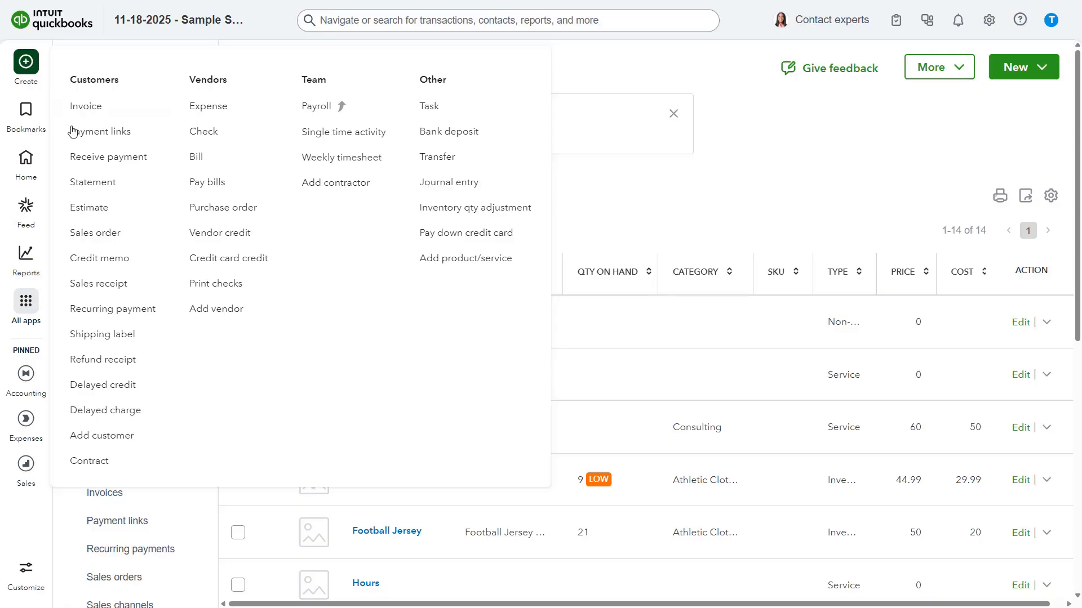
left_click(101, 258)
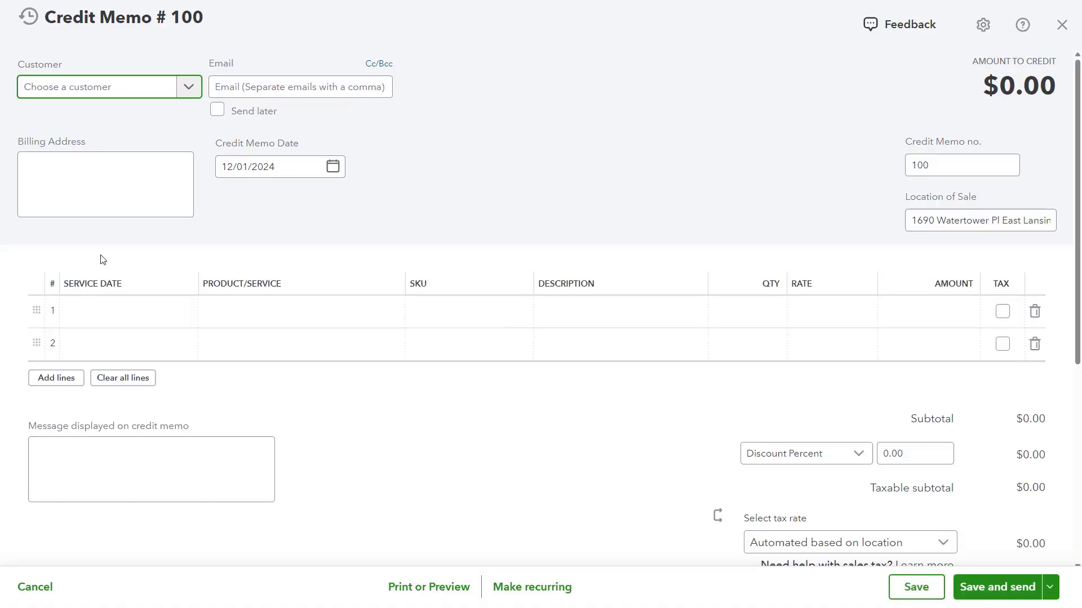
left_click(189, 88)
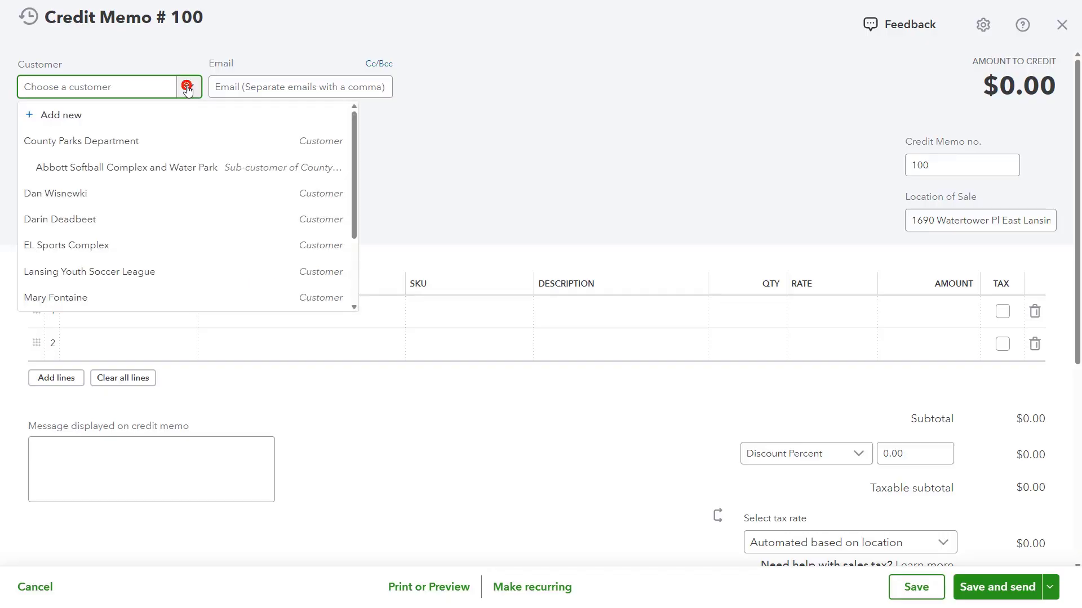
left_click(145, 218)
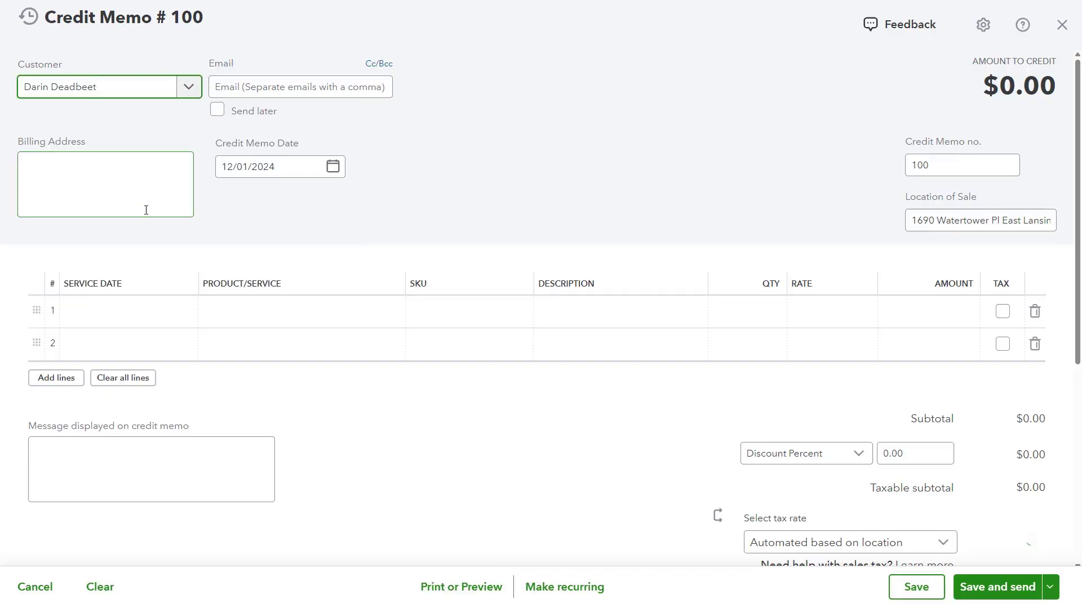
- Add a Bad Debts line to the credit memo with an amount of 130
left_click(233, 313)
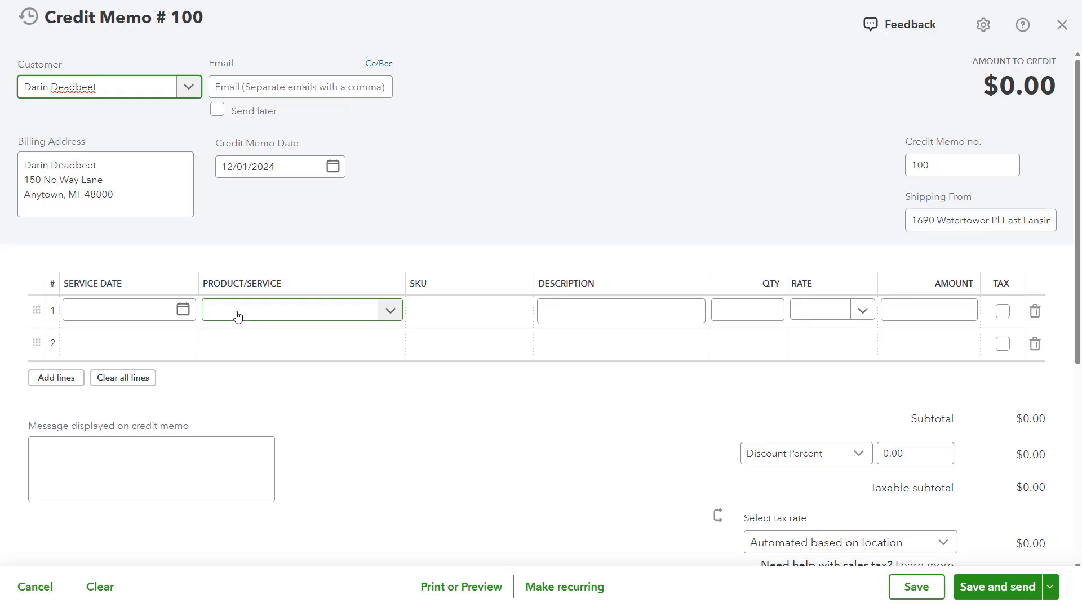
left_click(237, 317)
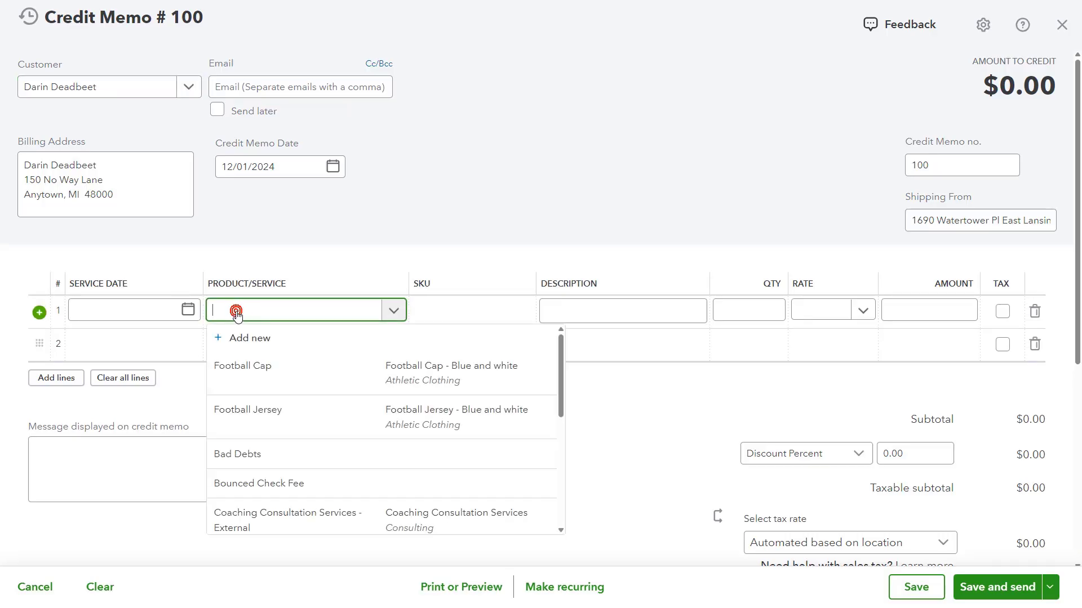
left_click(278, 451)
left_click(293, 343)
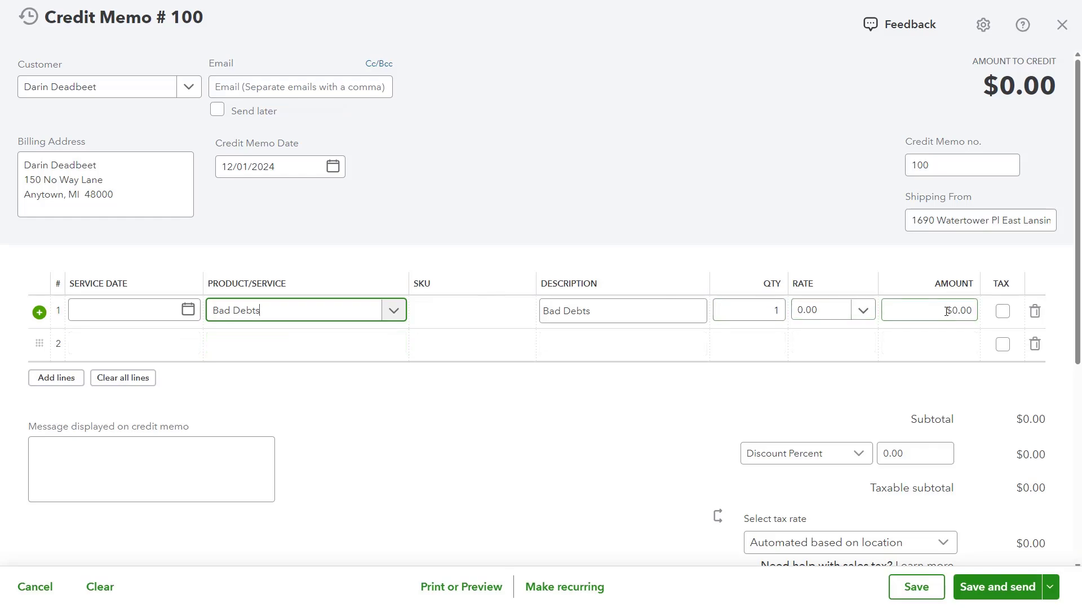
left_click(969, 311)
type("130")
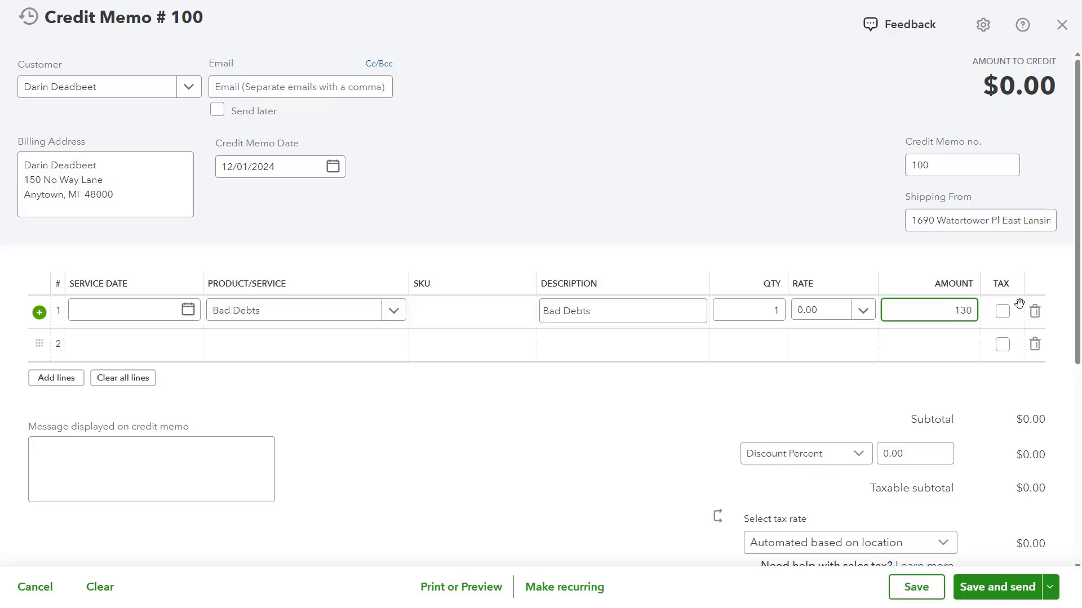
key("Tab")
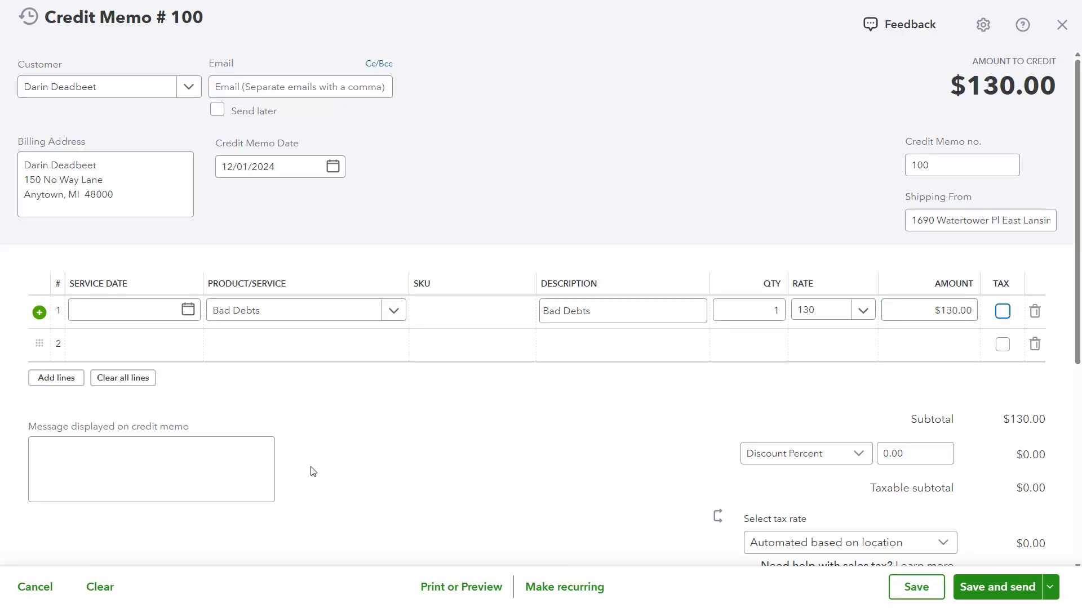
- Enter the statement message Bad Debt and save and close the credit memo
scroll(347, 460, "down", 2)
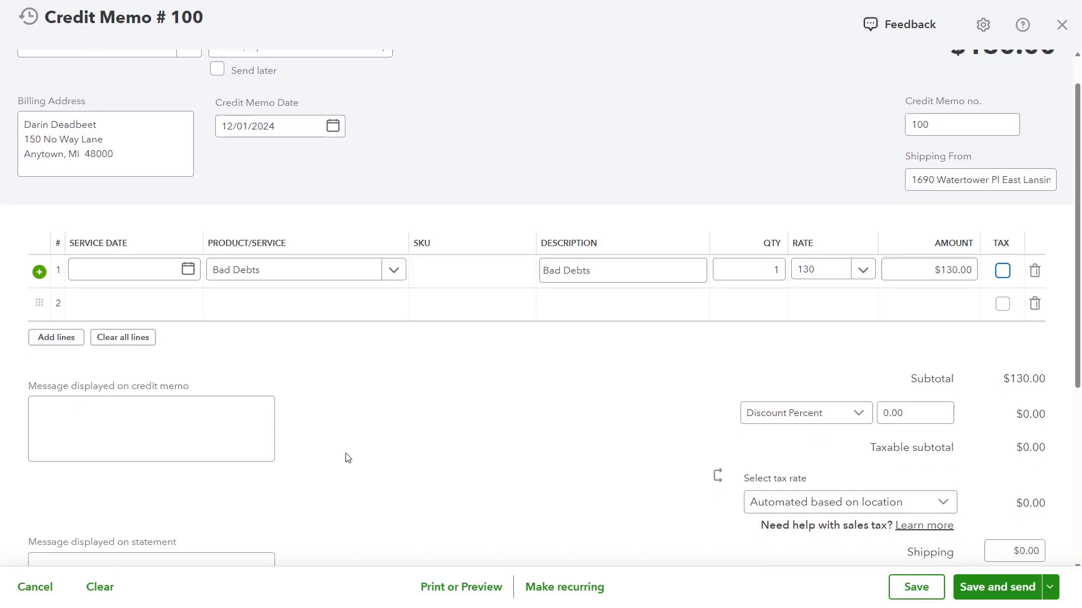
left_click(130, 506)
type("Bad Debt")
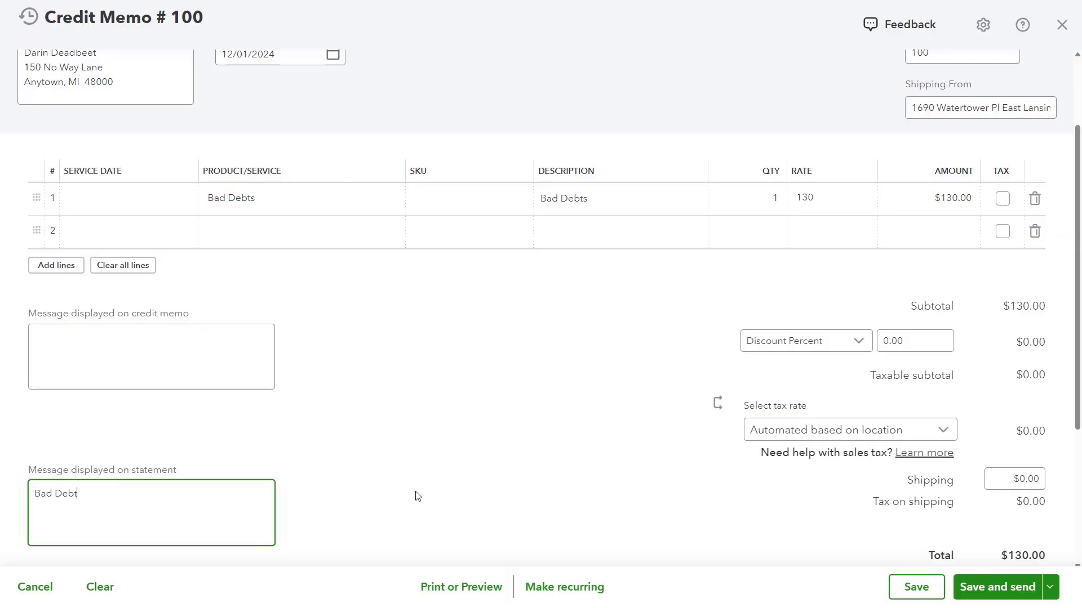
left_click(1049, 587)
left_click(1017, 558)
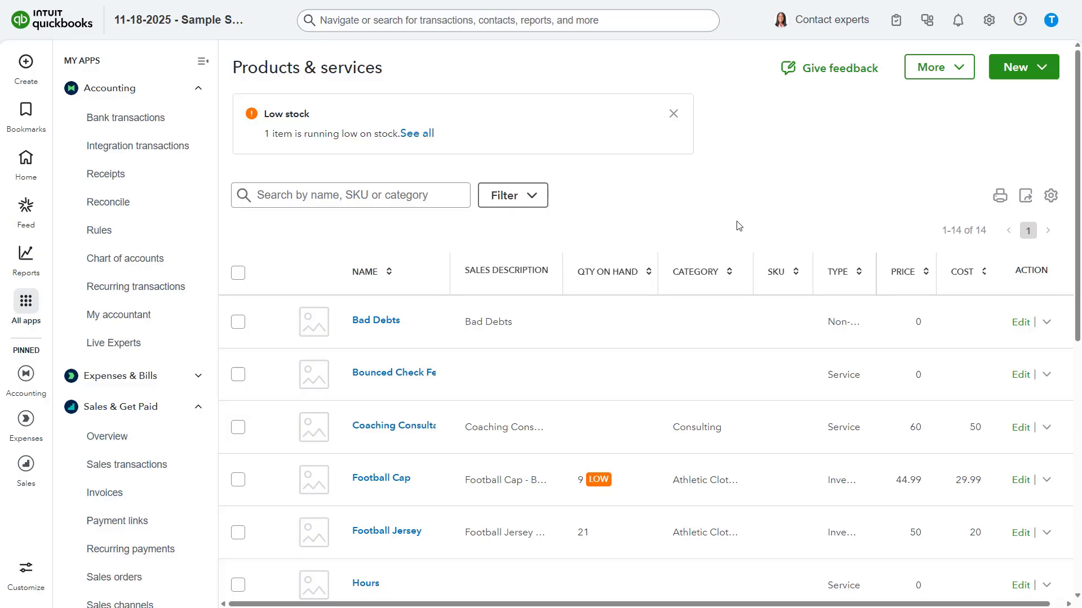
- Open the customer's record and delete the zero-amount payment transaction from its transaction list
scroll(177, 457, "down", 5)
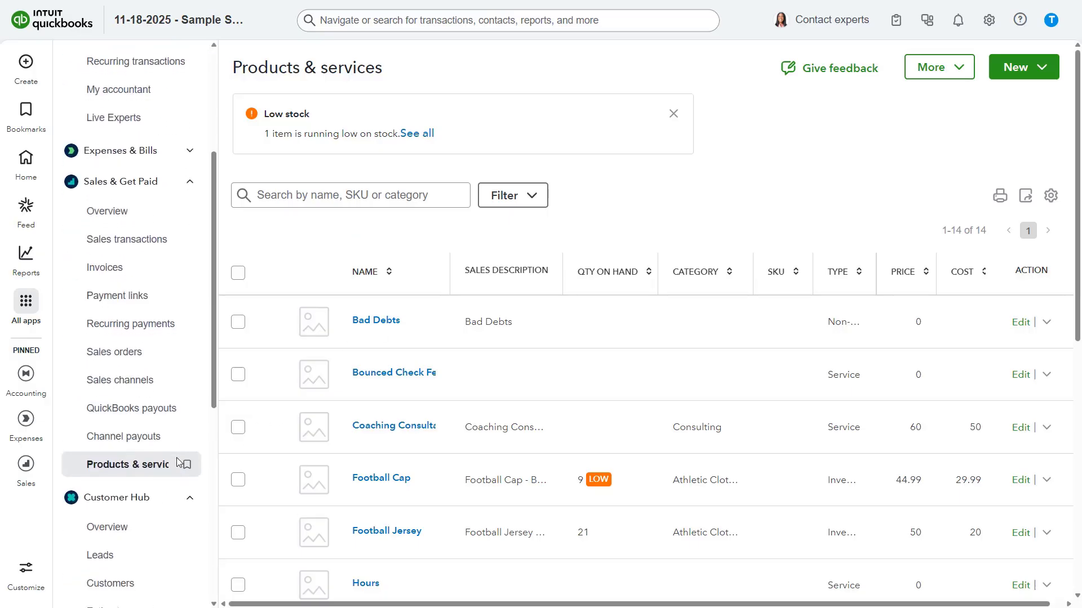
left_click(133, 525)
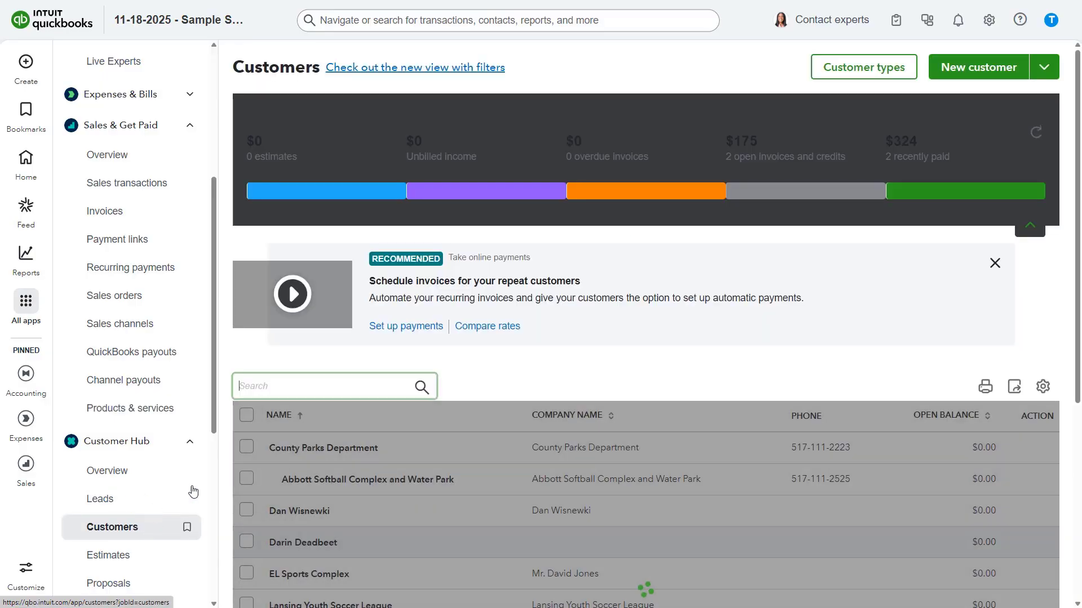
scroll(381, 388, "down", 3)
scroll(381, 389, "down", 1)
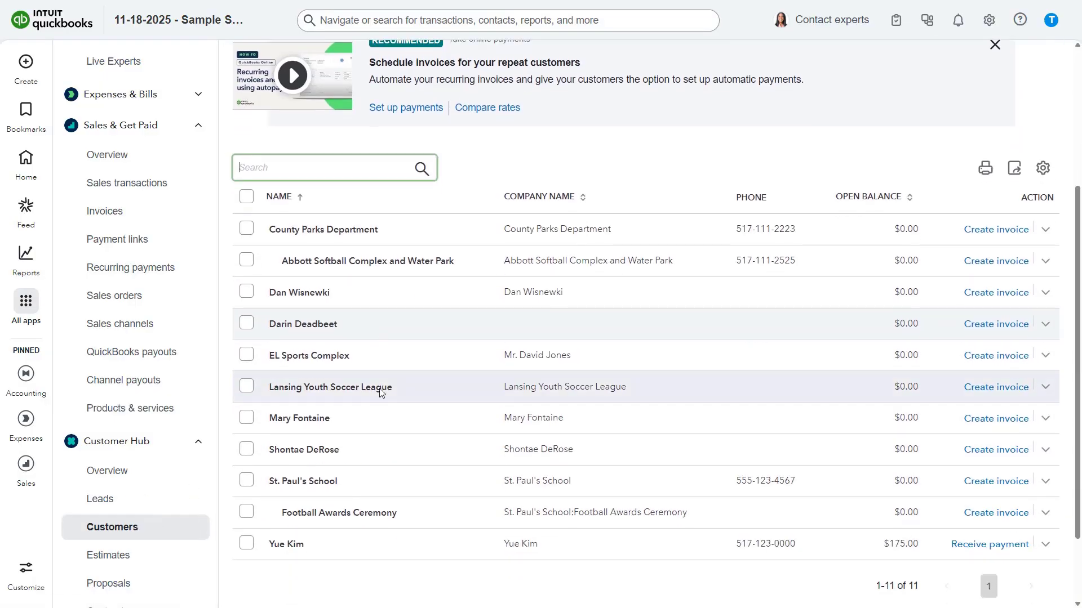
left_click(372, 325)
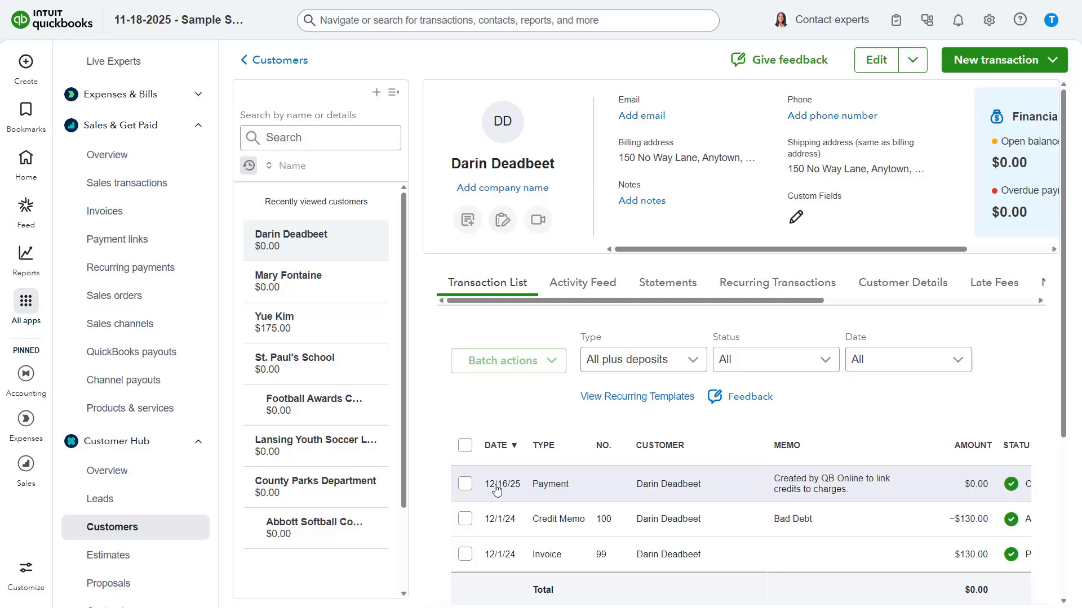
left_click(466, 485)
left_click(554, 361)
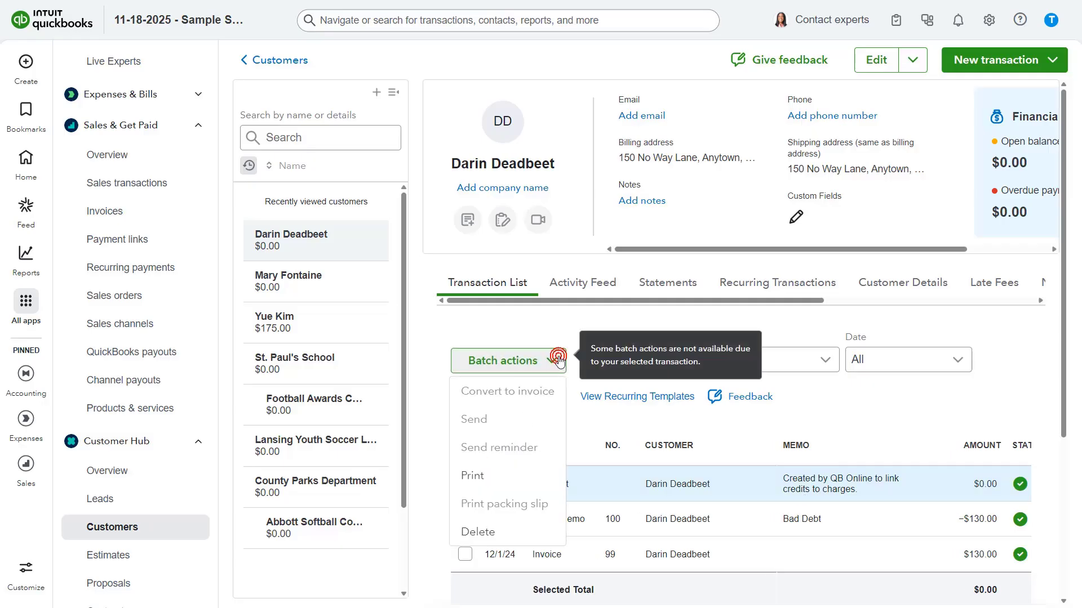
left_click(483, 531)
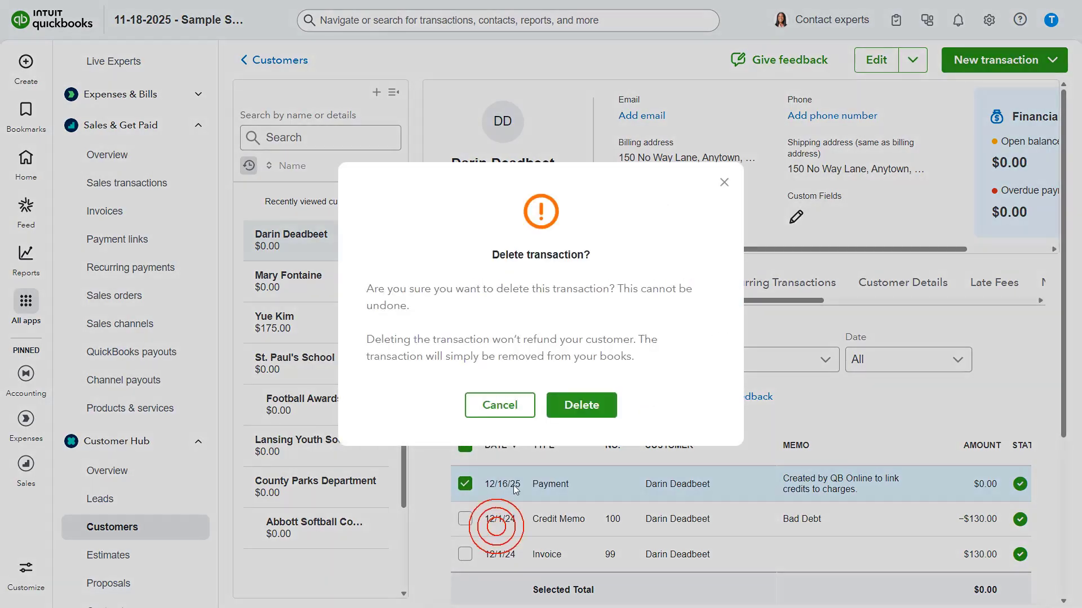
left_click(556, 412)
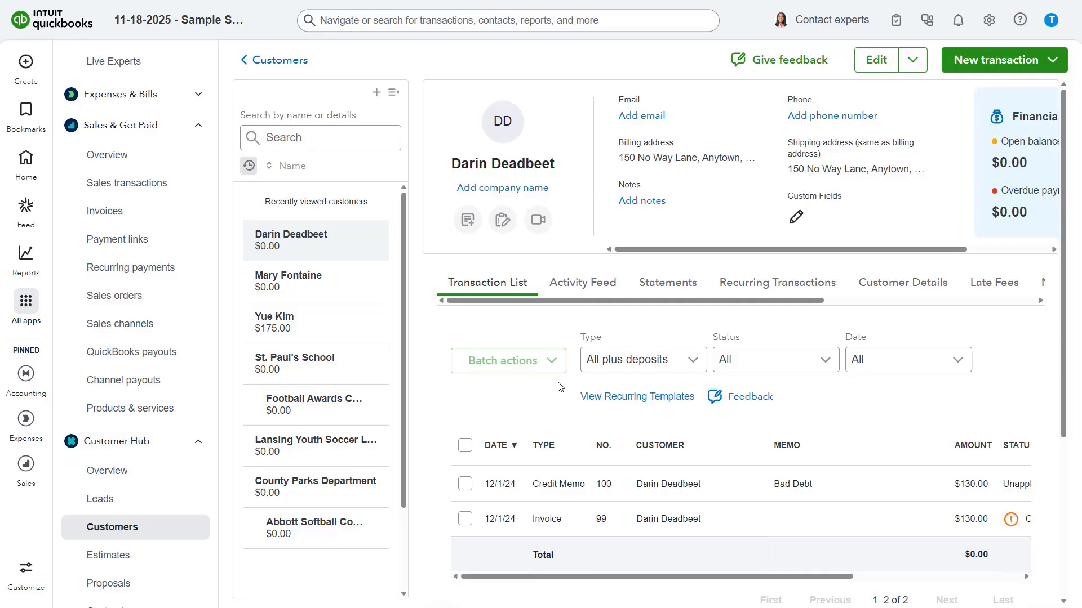
- Receive a payment for the customer applying credit memo 100 against invoice 99, then record and close it
left_click(26, 63)
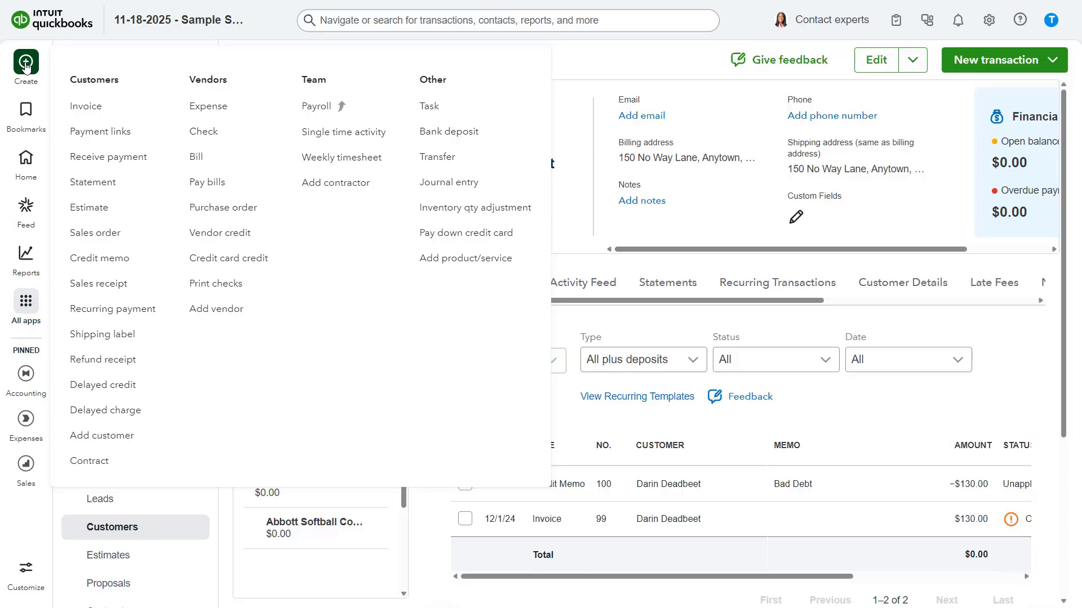
left_click(100, 158)
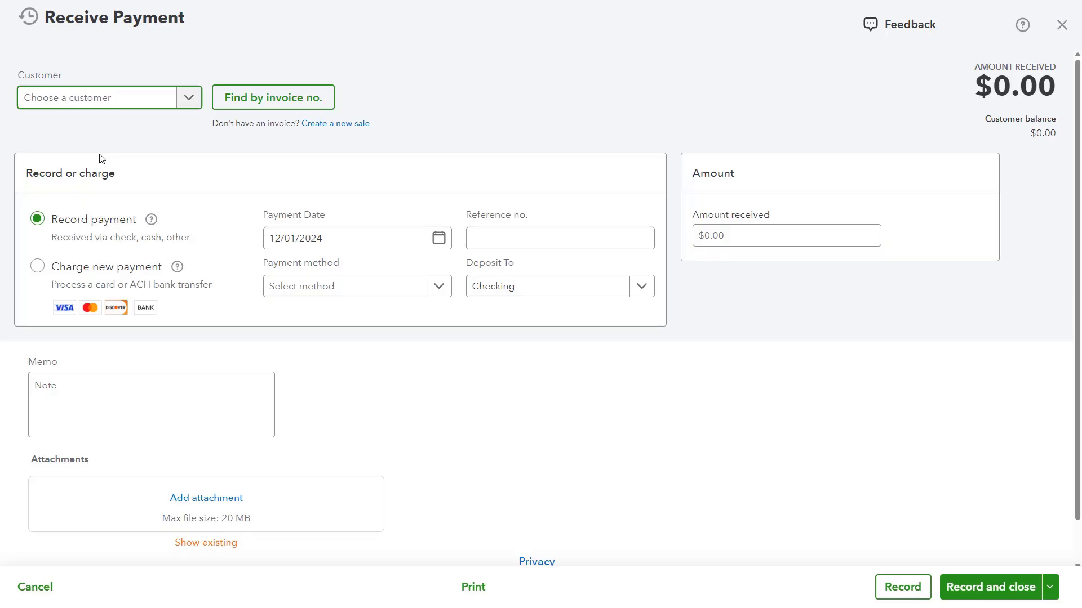
left_click(189, 98)
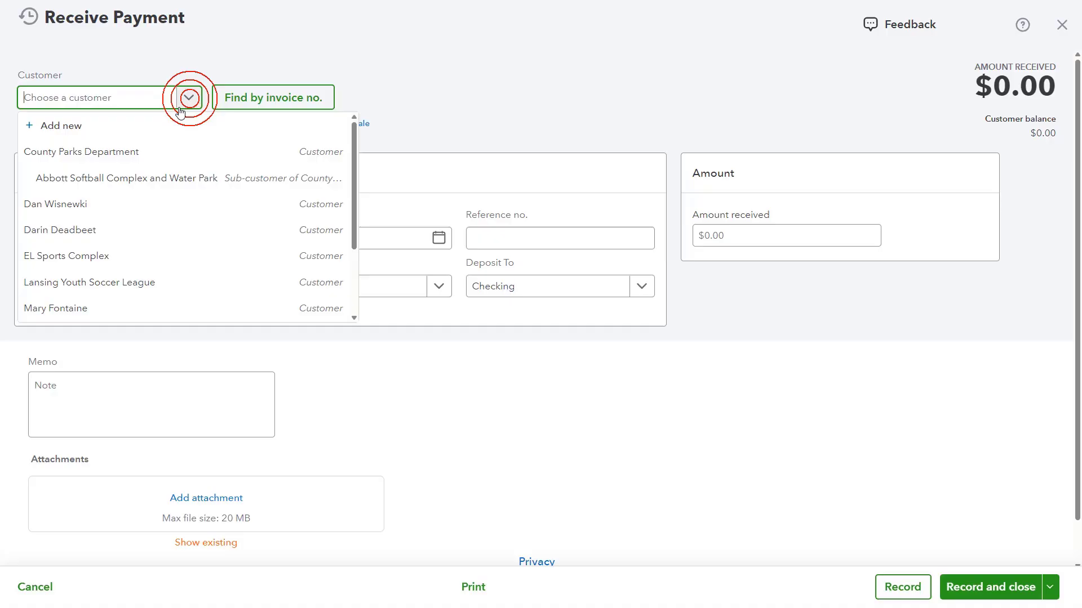
left_click(132, 228)
scroll(131, 229, "down", 4)
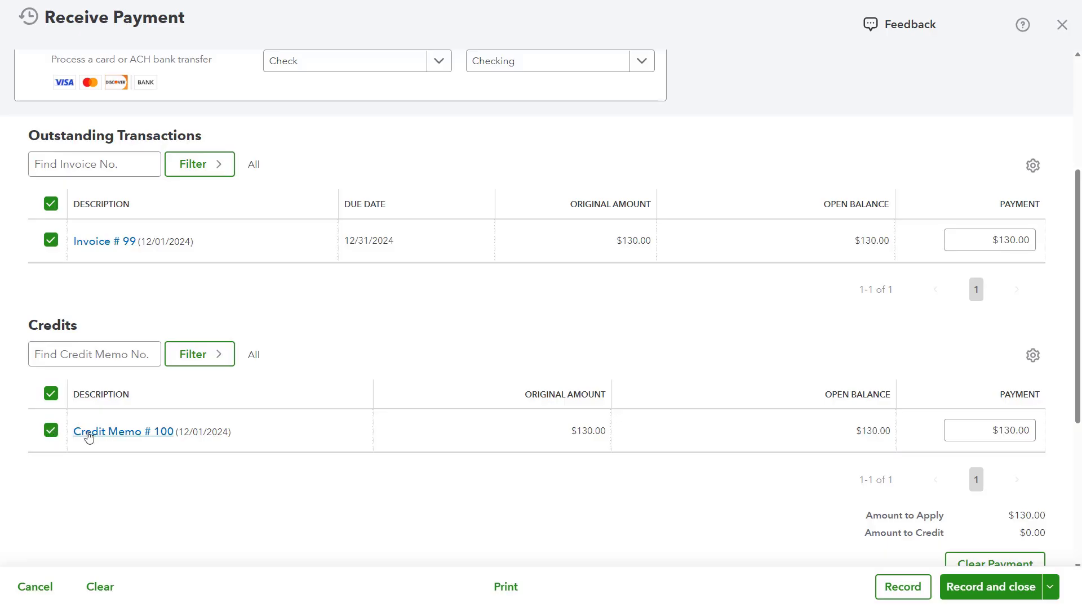
left_click(1015, 598)
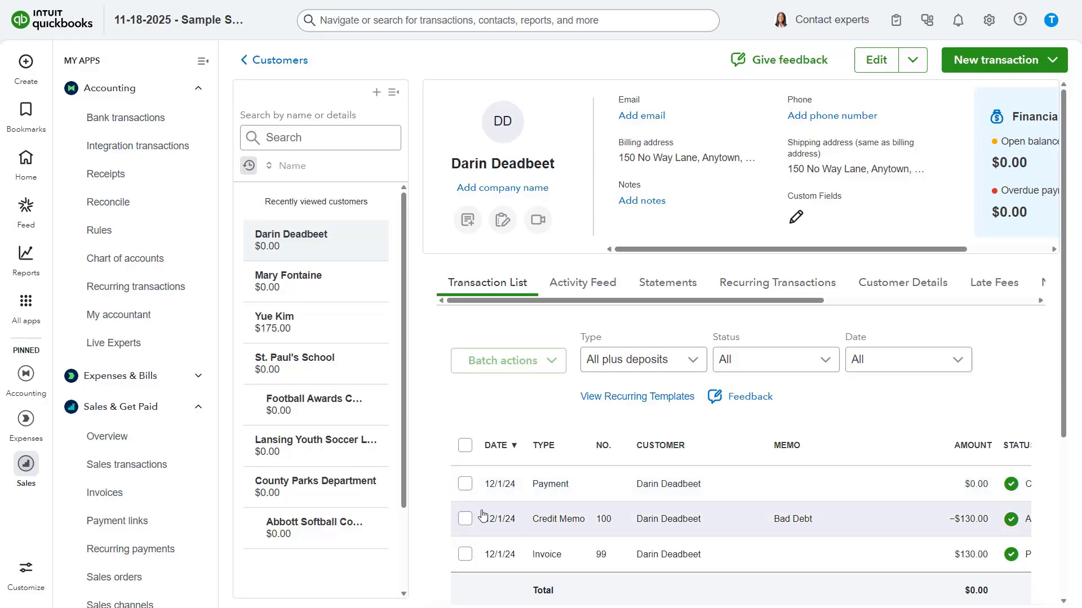
- Run the Profit and Loss report with the report period set to All Dates
left_click(31, 273)
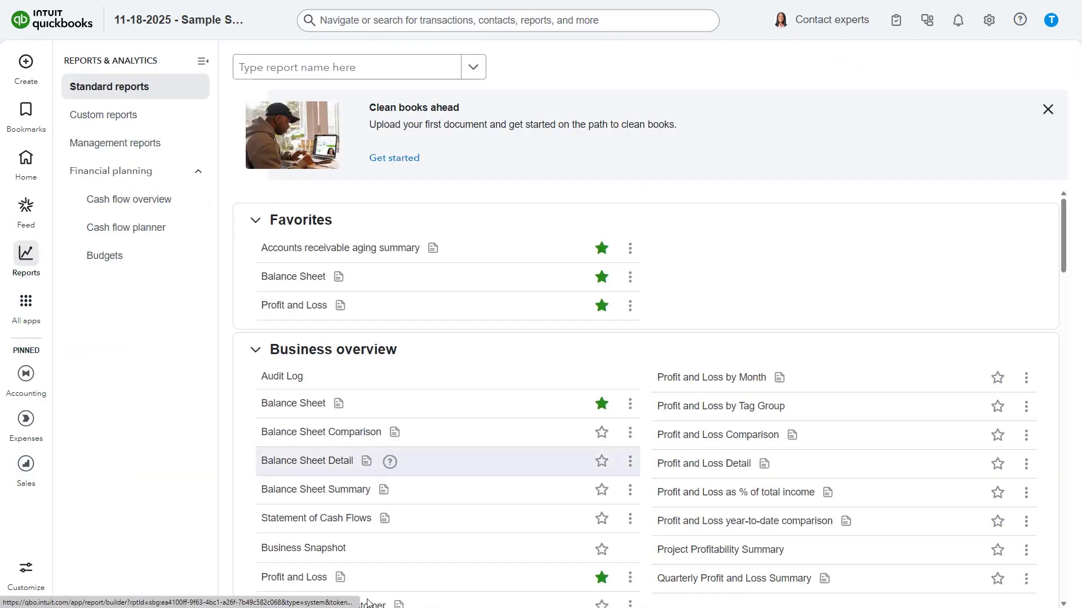
left_click(282, 584)
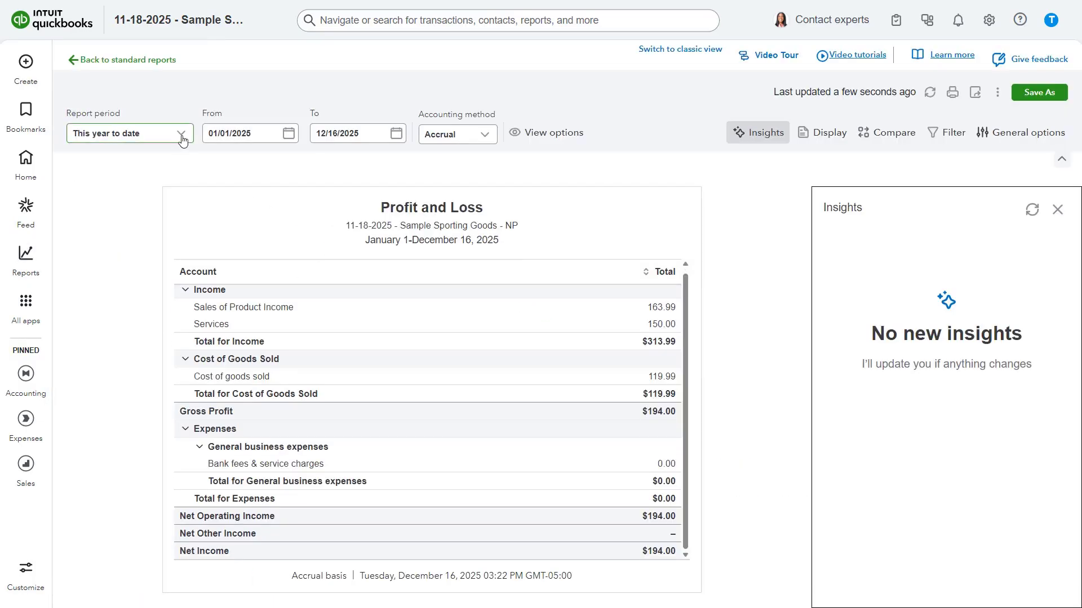
left_click(181, 134)
scroll(164, 218, "up", 3)
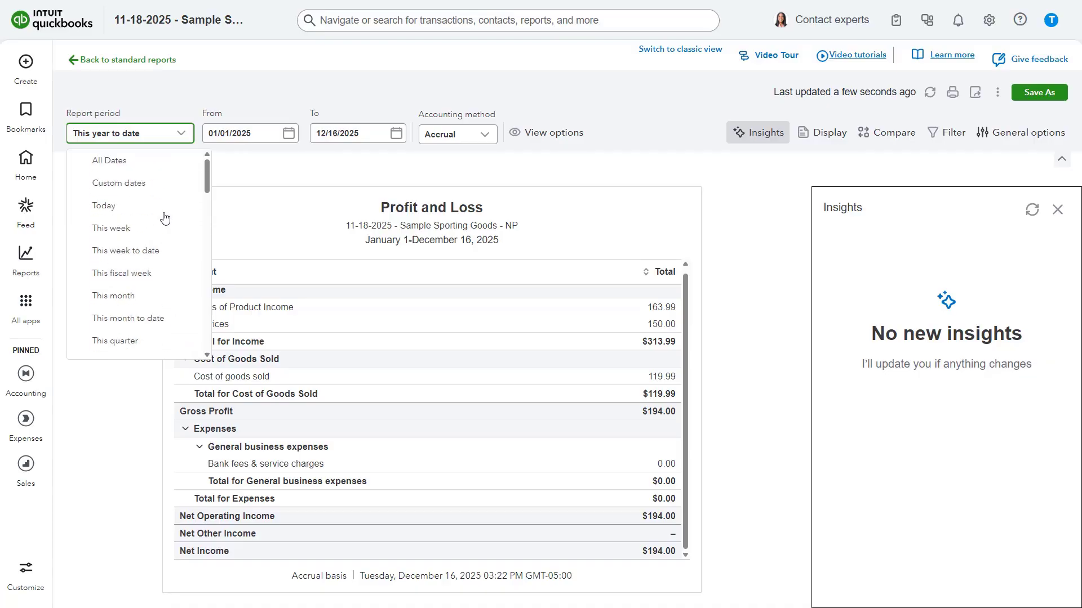
left_click(165, 164)
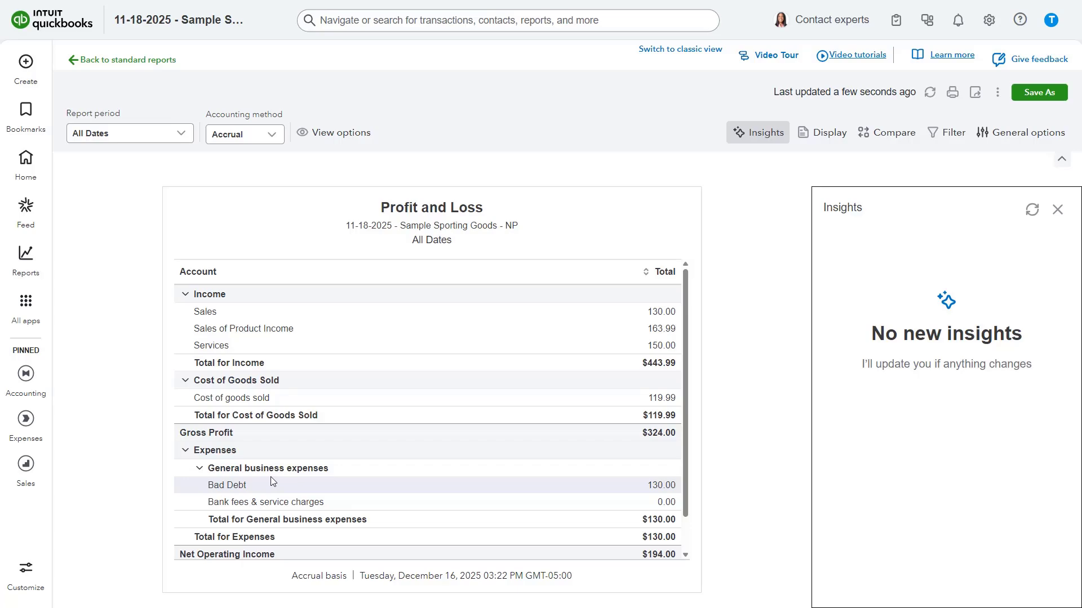
- Run the QuickReport for the Bad Debt expense account from the chart of accounts
left_click(111, 61)
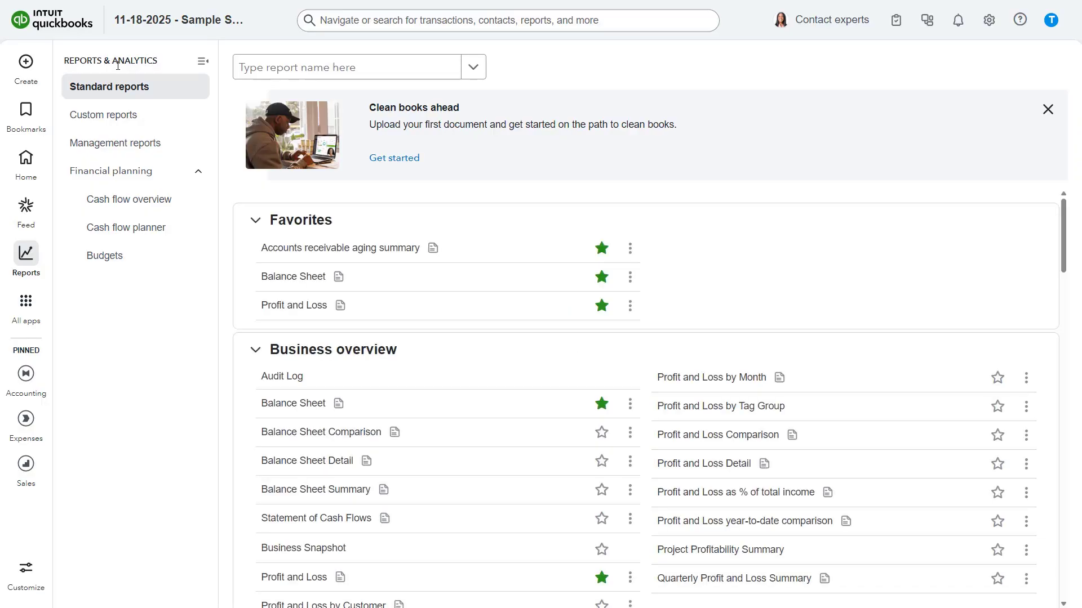
left_click(990, 23)
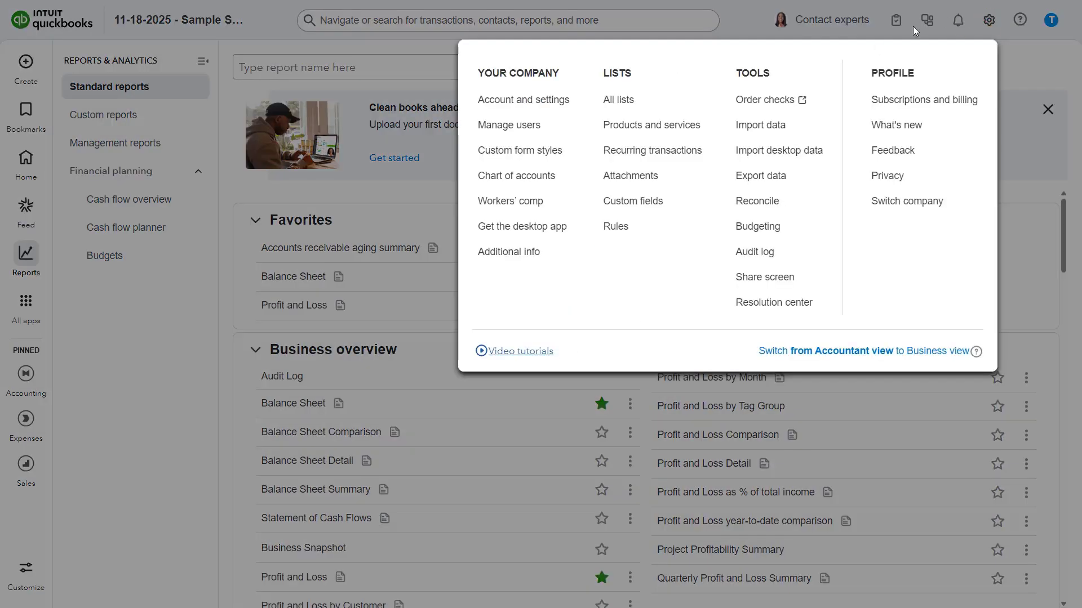
left_click(539, 178)
scroll(683, 377, "down", 15)
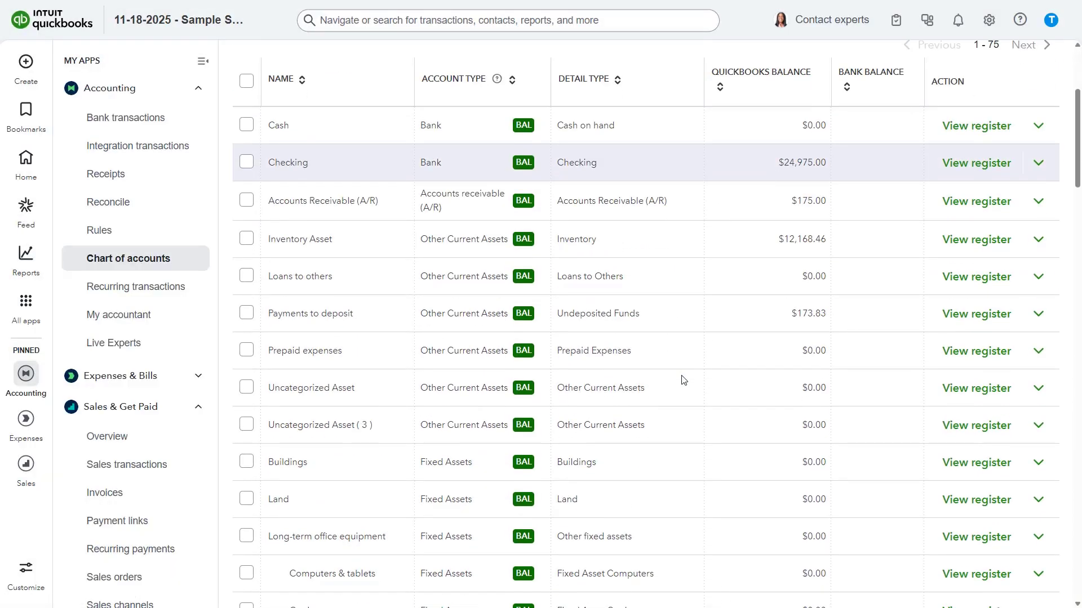
scroll(682, 378, "down", 3)
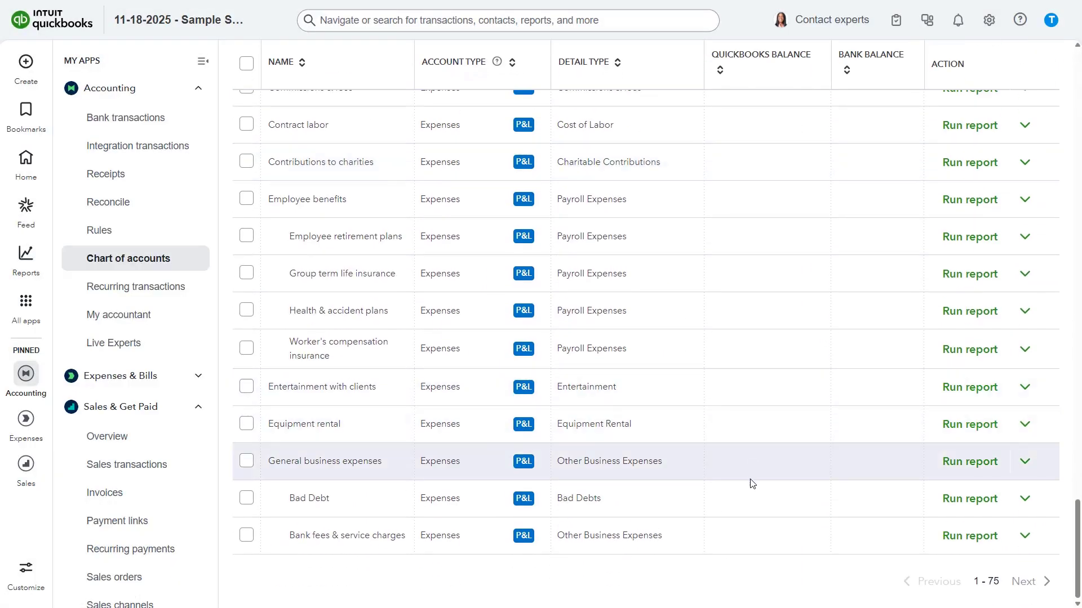
left_click(962, 499)
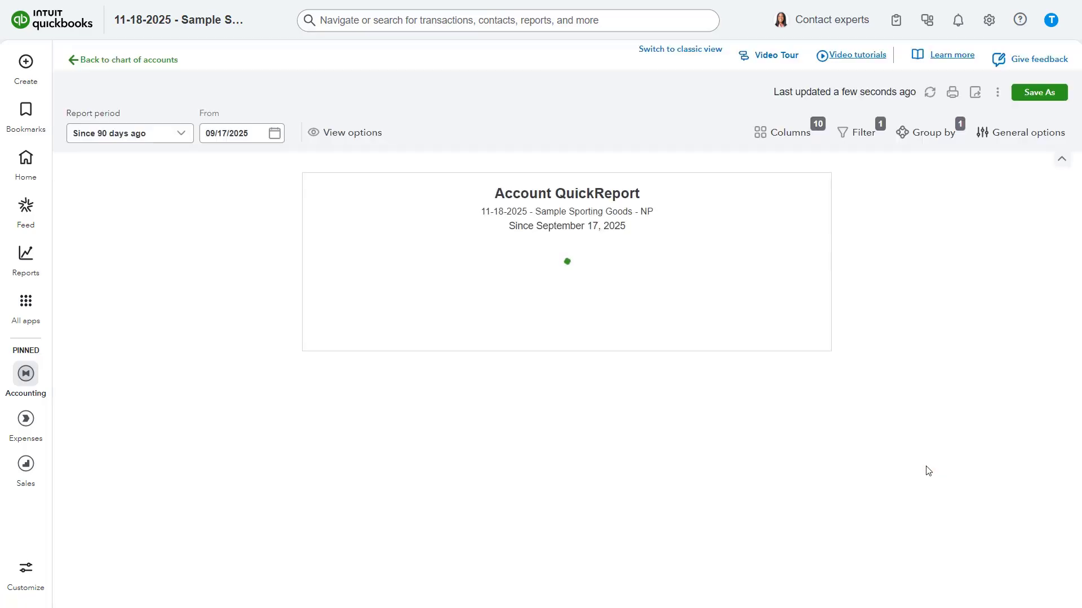
- Change the QuickReport's report period to All Dates
left_click(185, 133)
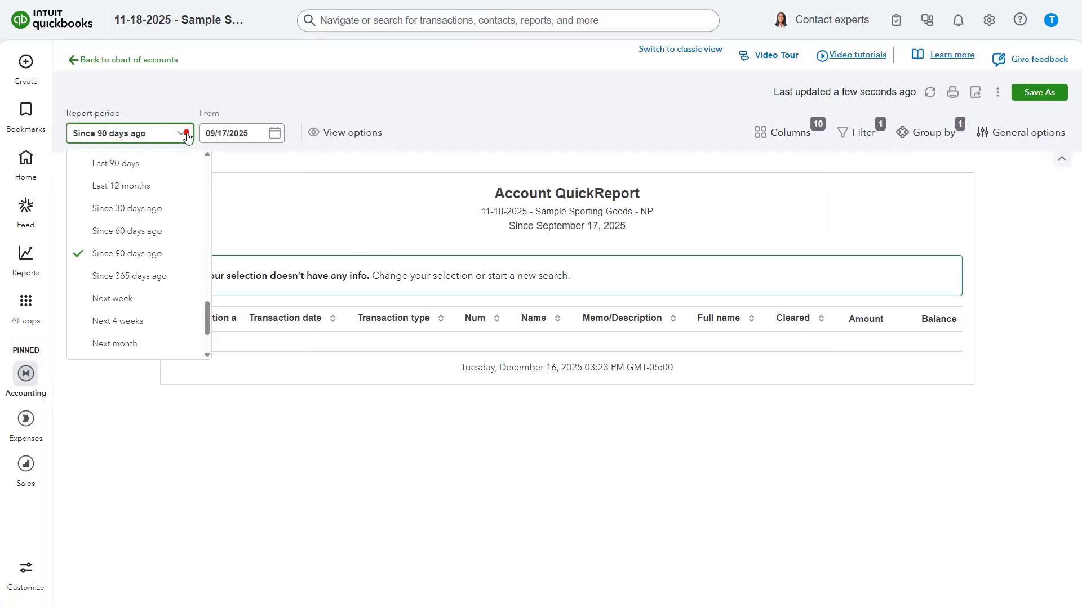
scroll(166, 209, "up", 5)
scroll(166, 214, "up", 10)
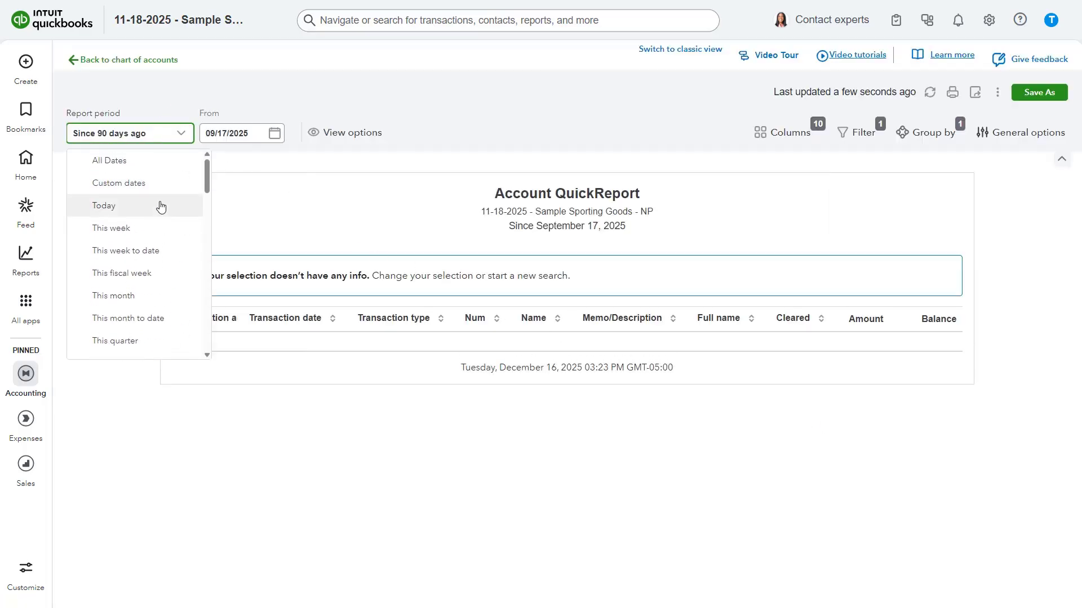
left_click(133, 164)
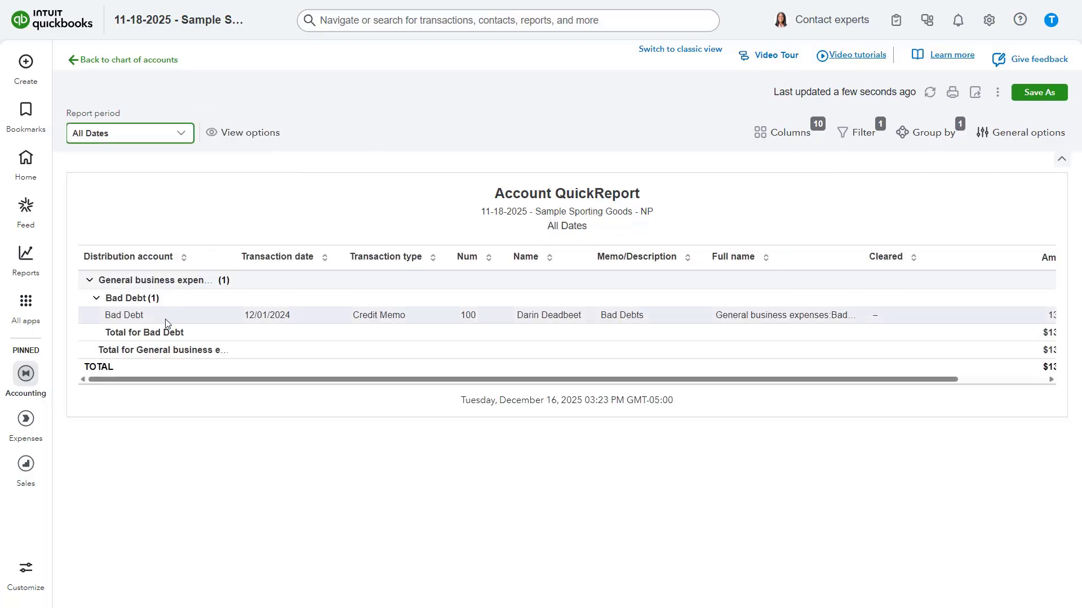
- Open credit memo 100 from the report, change its date to 12/16/2025, then save and close it, confirming the change
left_click(125, 316)
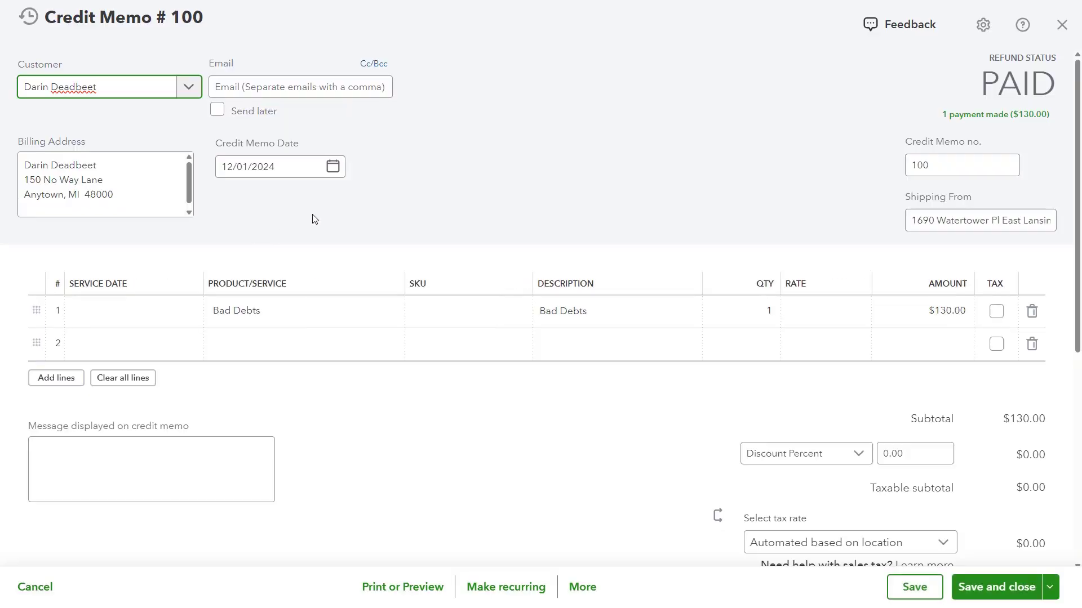
left_click(330, 167)
key("BackSpace")
key("BackSpace")
key("BackSpace")
key("BackSpace")
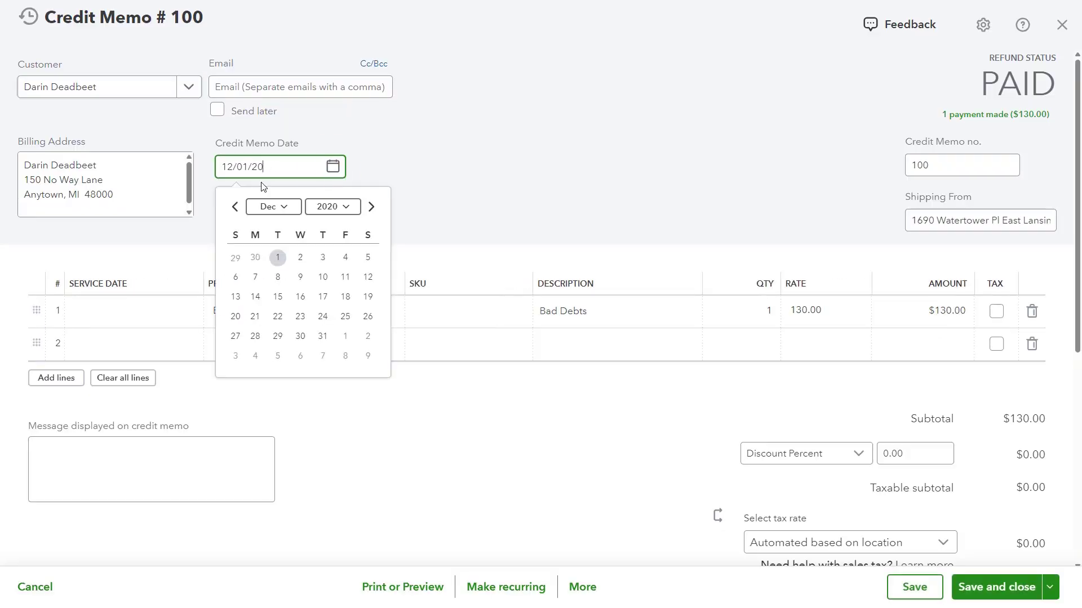
type("16")
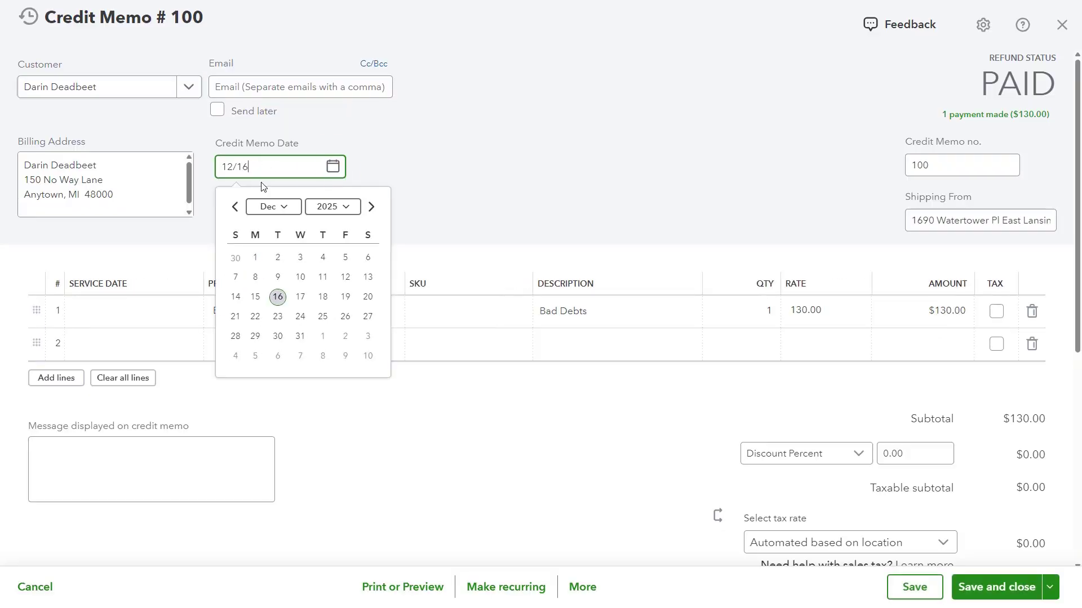
type("/2025")
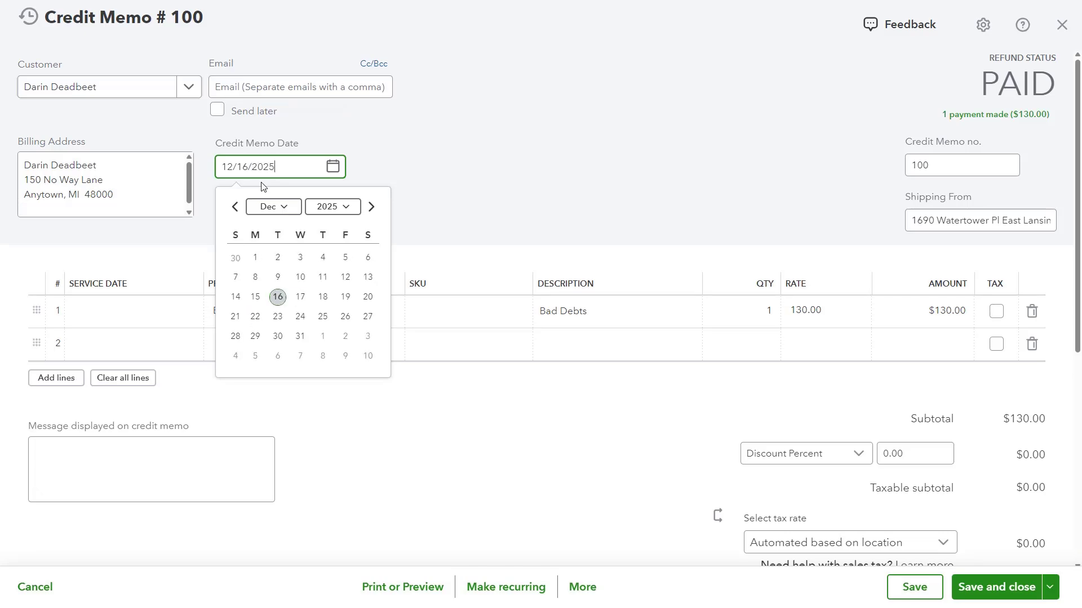
left_click(278, 297)
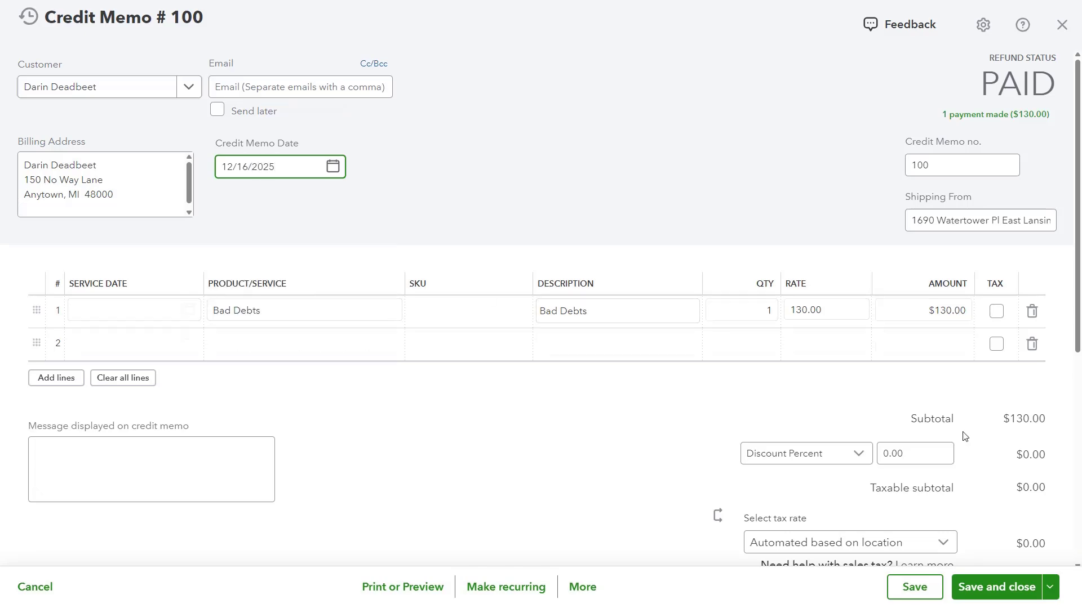
key("ctrl+alt+d")
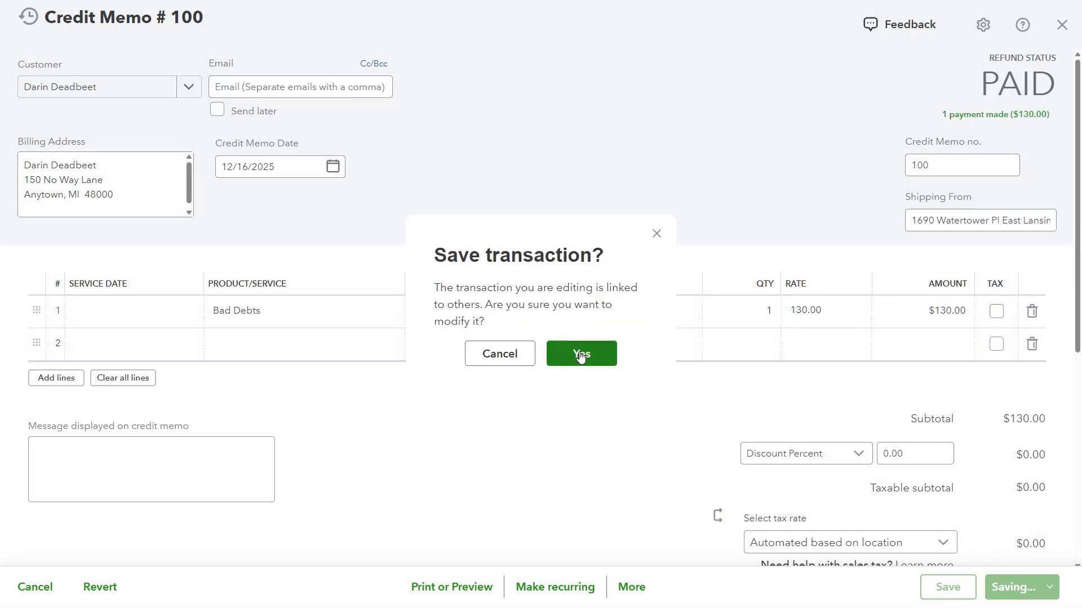
left_click(583, 353)
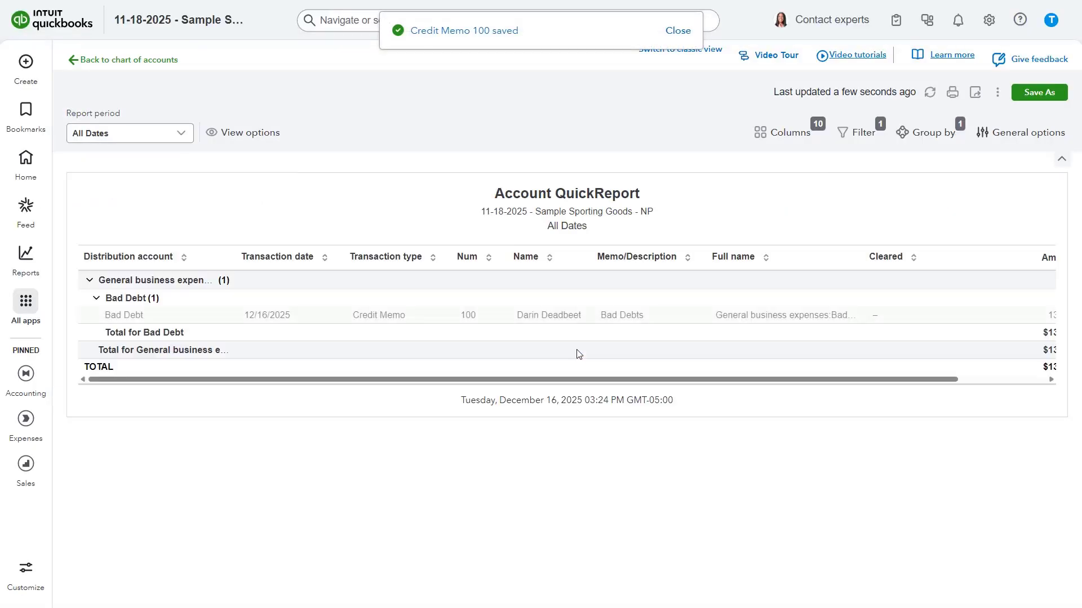